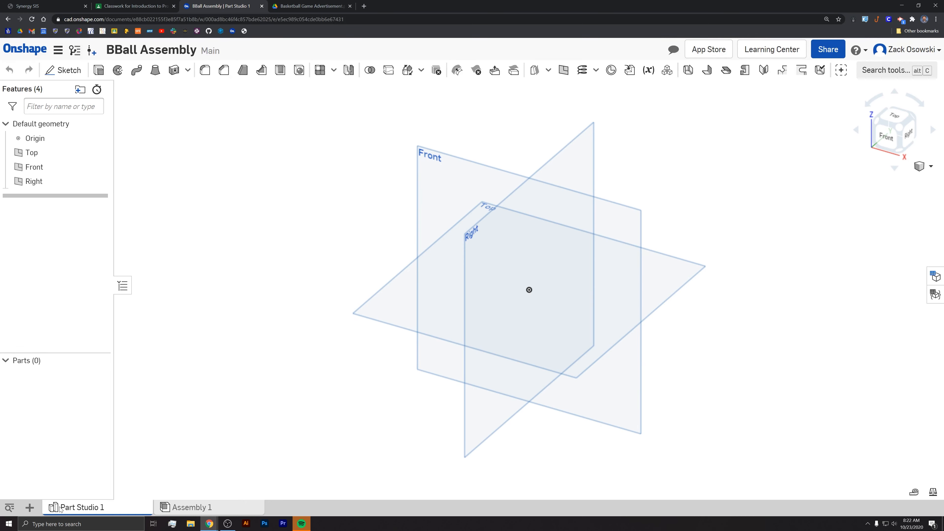
Open Assembly 1 and check the finished game's layout in the Basketball Game Advertisement image before returning to the assembly.
mouse_move(88, 513)
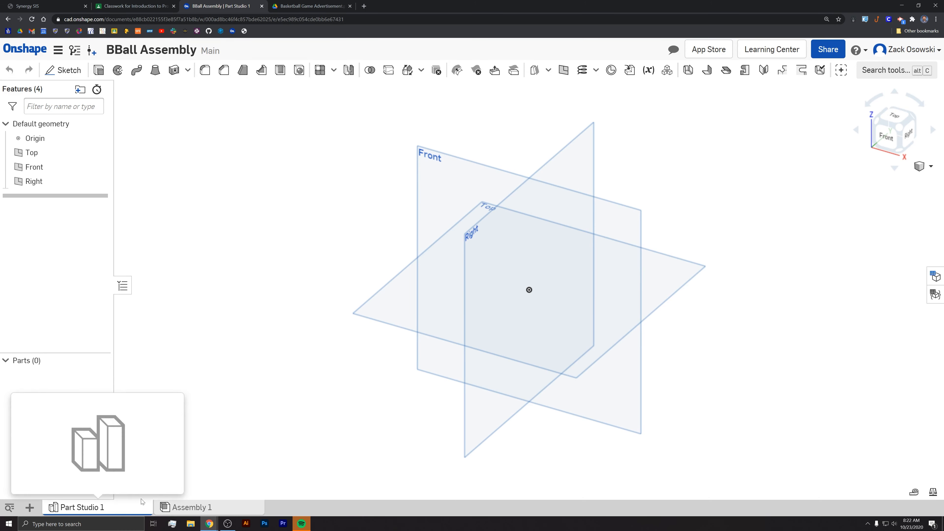
click(197, 508)
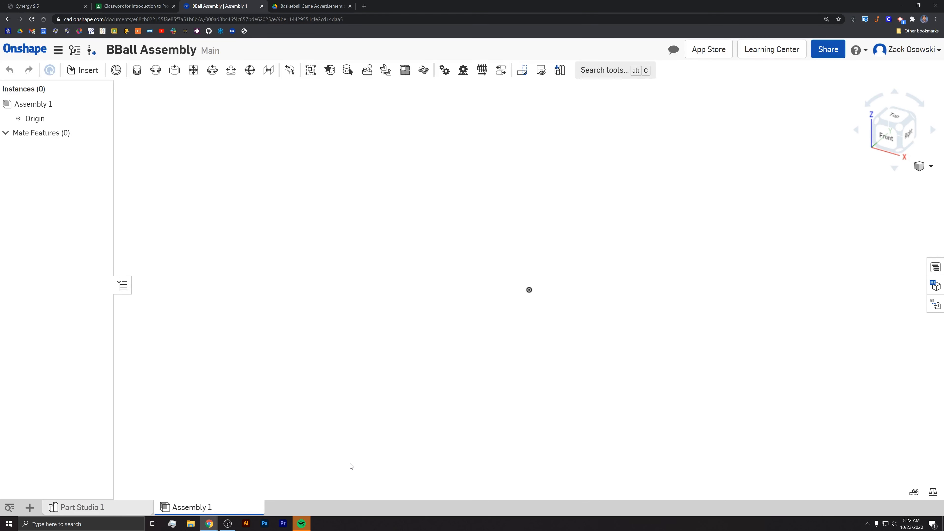
click(75, 508)
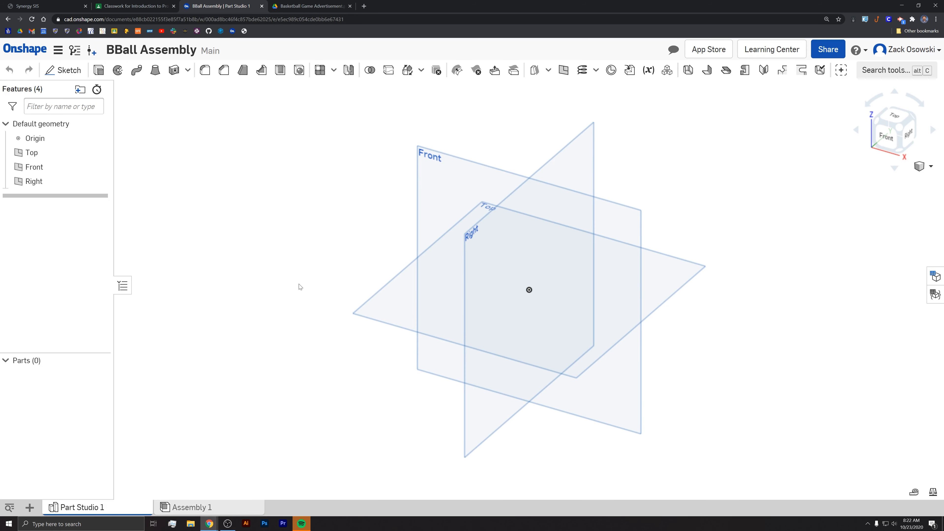
click(200, 509)
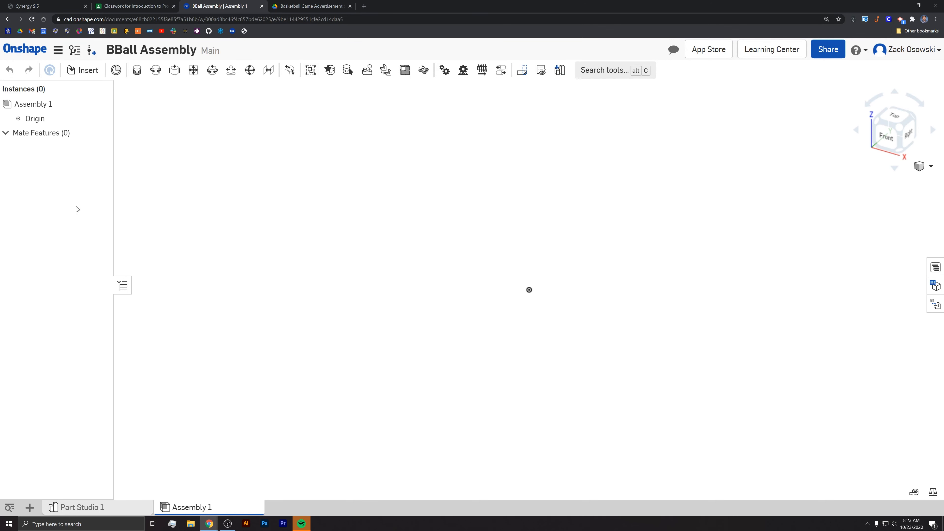
click(304, 6)
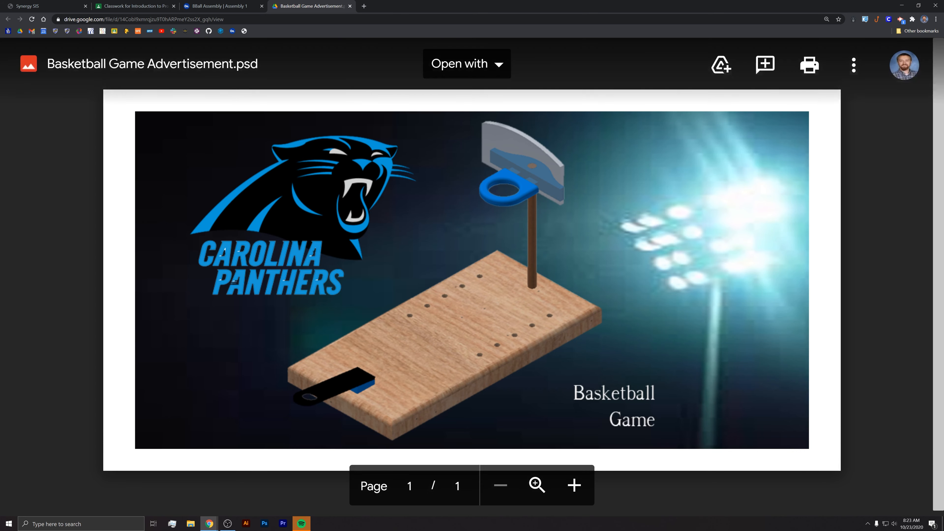
click(219, 6)
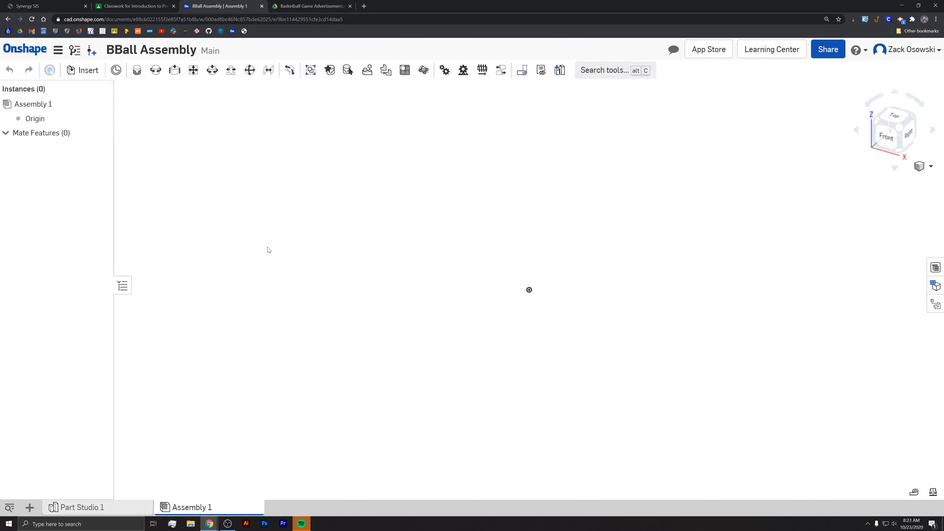
Start inserting parts from other documents and open the large board's base document in My Onshape's Bball folder.
click(84, 73)
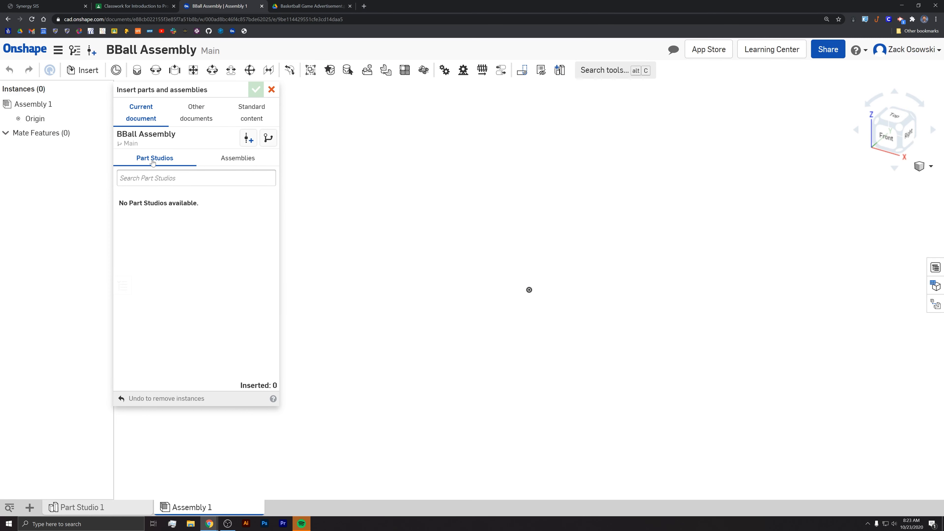
click(192, 116)
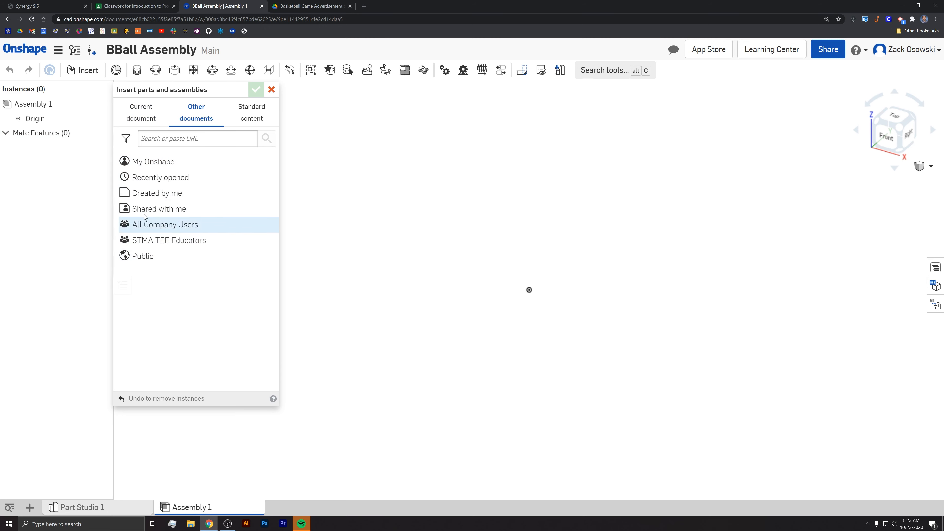
click(153, 166)
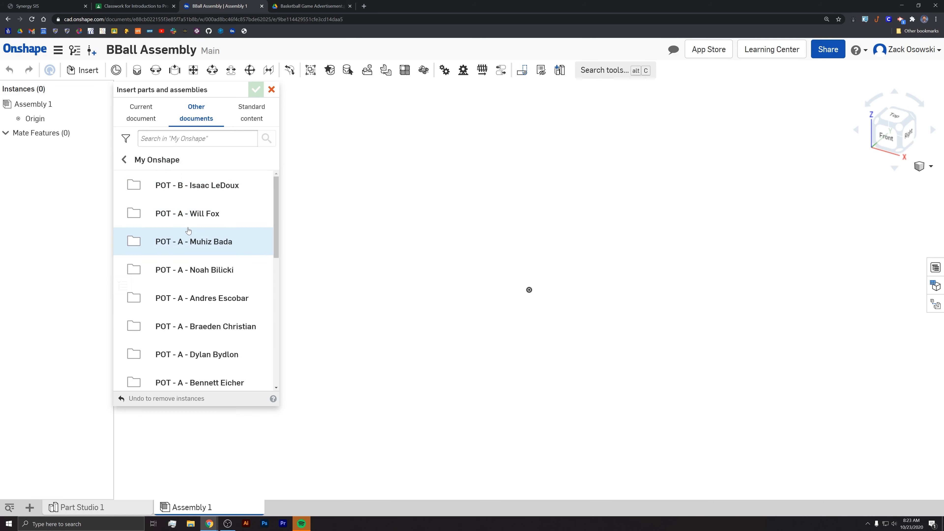
scroll(187, 217, down, 4)
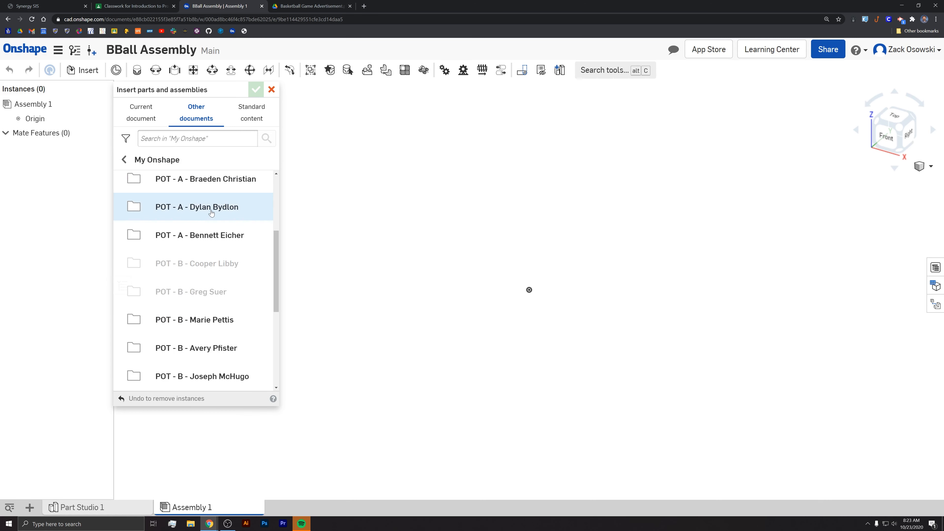
click(212, 213)
click(172, 191)
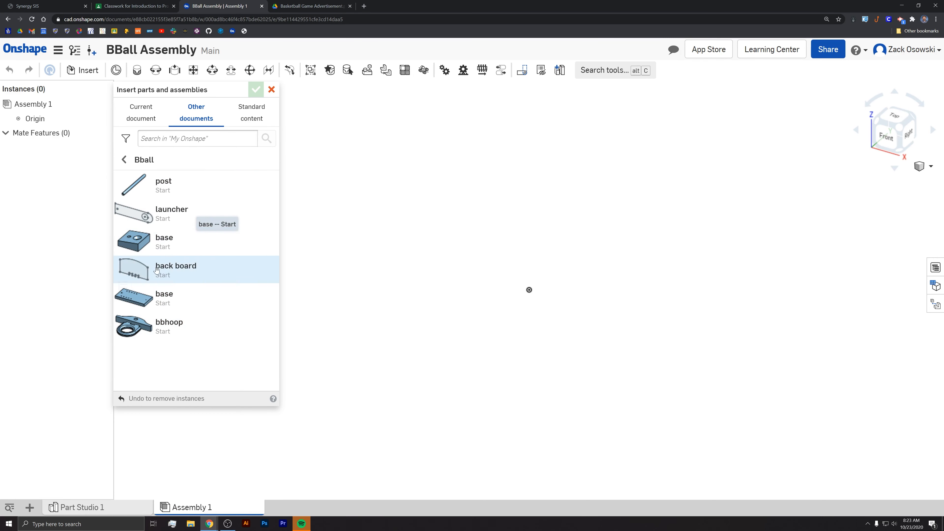
click(151, 302)
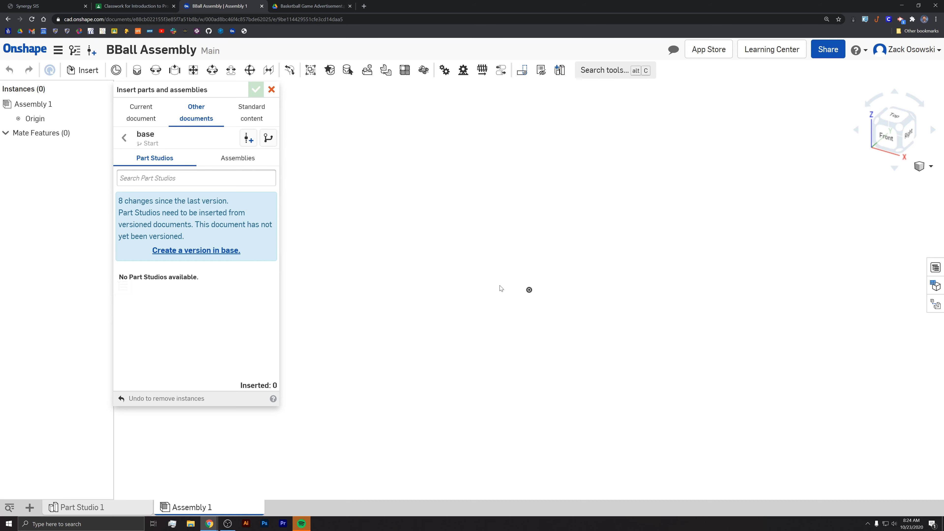
Create version V1 of the large board's base document and insert its Part 1 over the assembly origin.
click(201, 250)
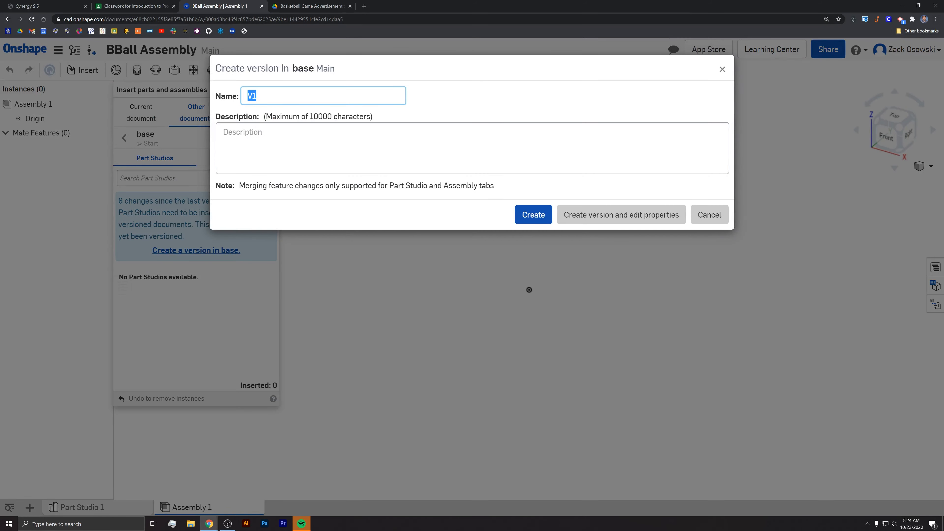
click(532, 215)
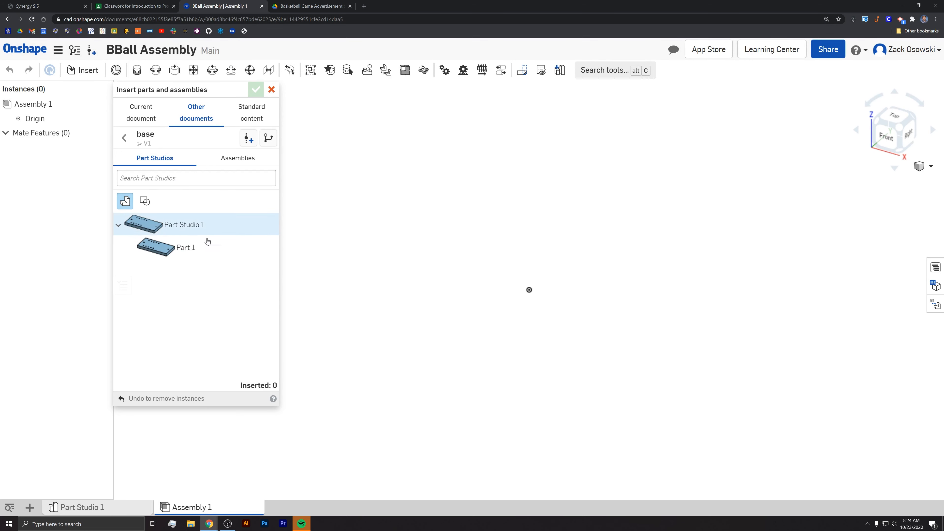
click(190, 252)
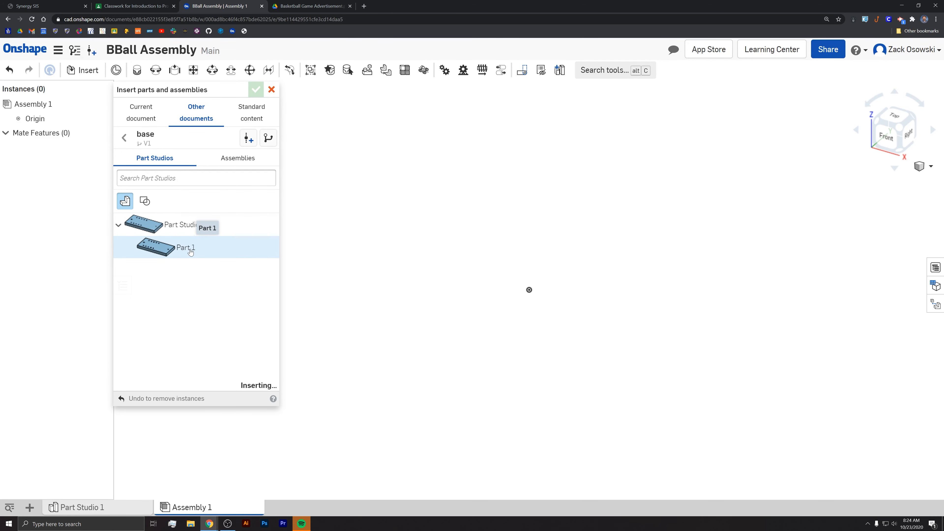
scroll(556, 288, down, 3)
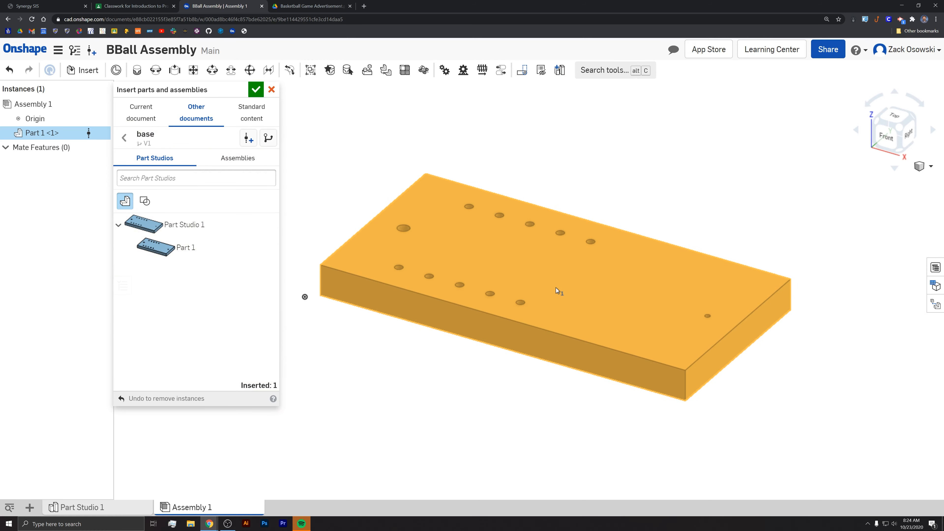
scroll(556, 288, down, 2)
scroll(488, 322, down, 3)
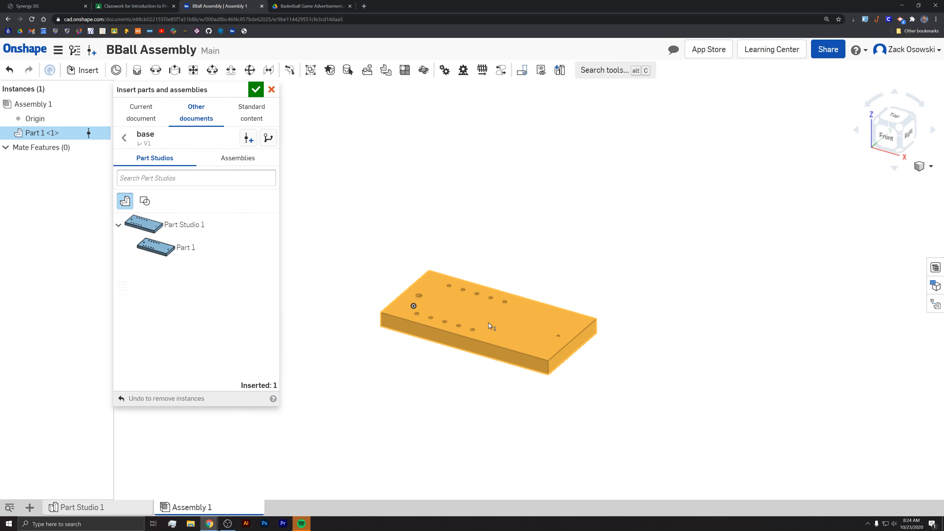
scroll(480, 321, down, 2)
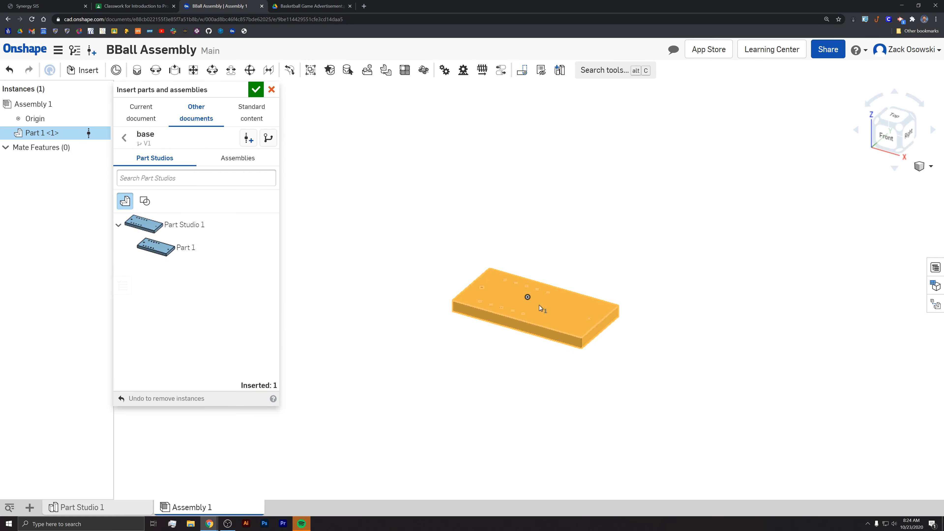
scroll(488, 229, down, 2)
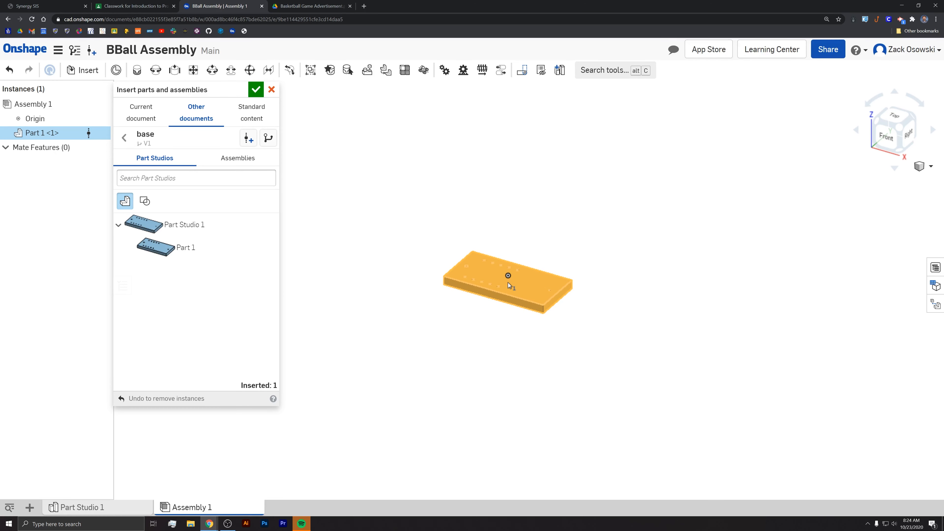
click(509, 283)
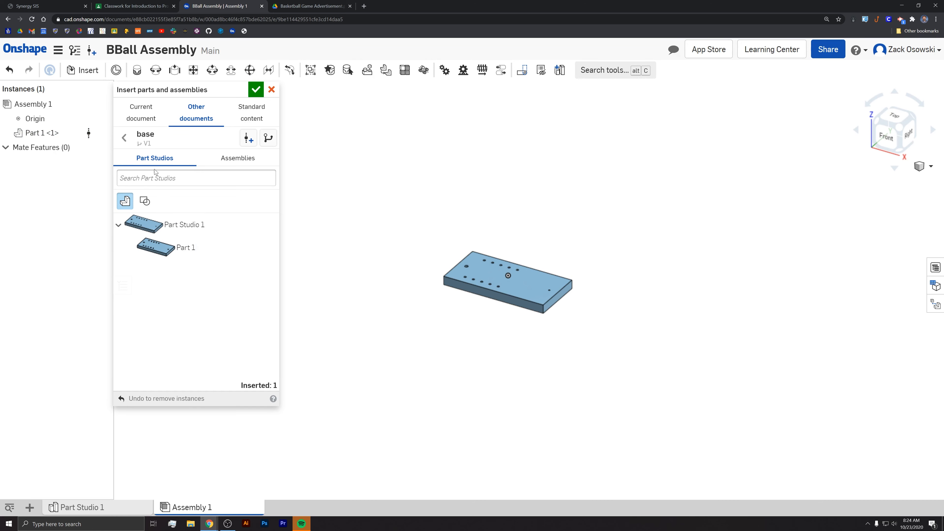
Create version V1 of the small block's base document and insert its Part 1 beside the large board.
click(126, 140)
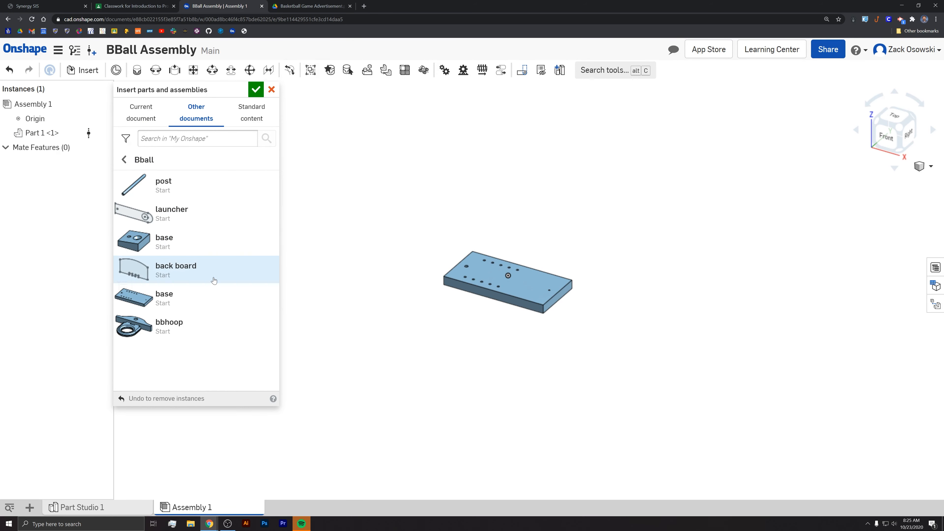
click(168, 244)
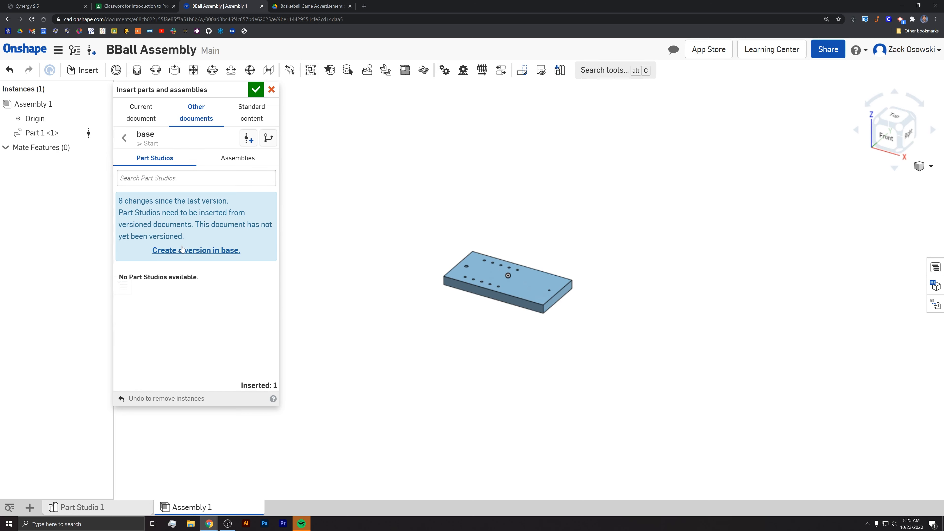
click(194, 251)
click(537, 215)
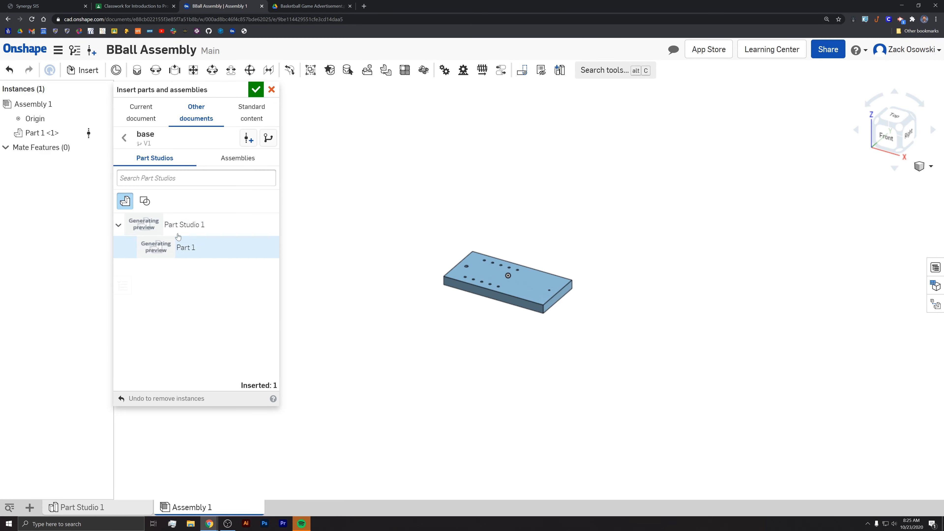
click(175, 248)
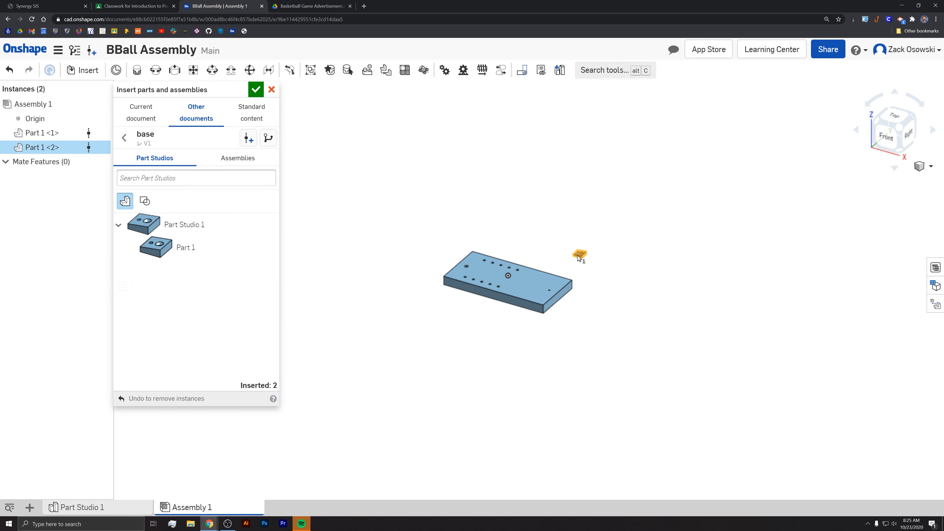
click(571, 257)
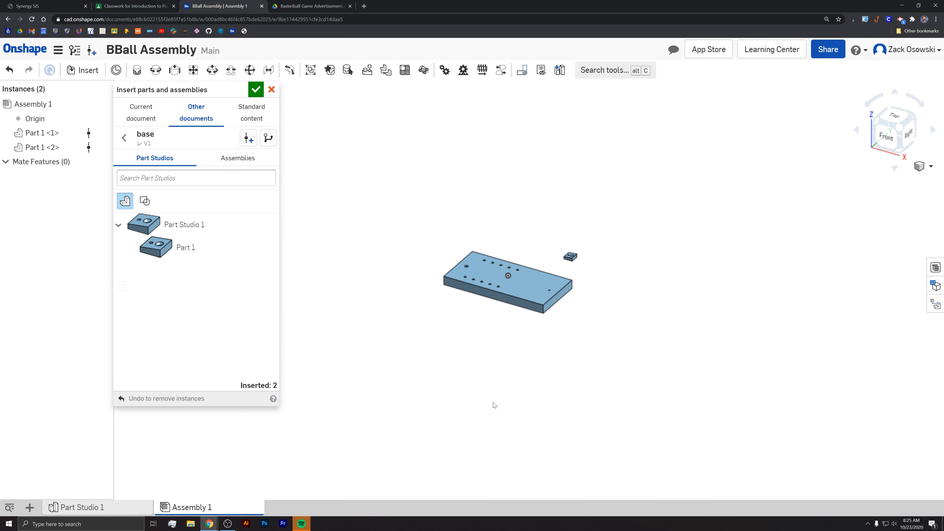
Create version V1 of the launcher document, place its Part 1 beside the small block, and finish inserting.
click(124, 136)
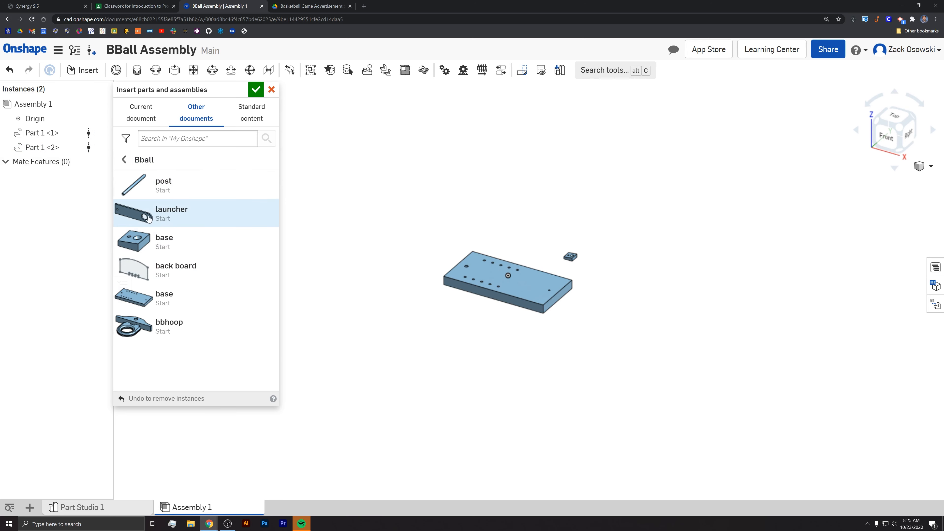
click(161, 219)
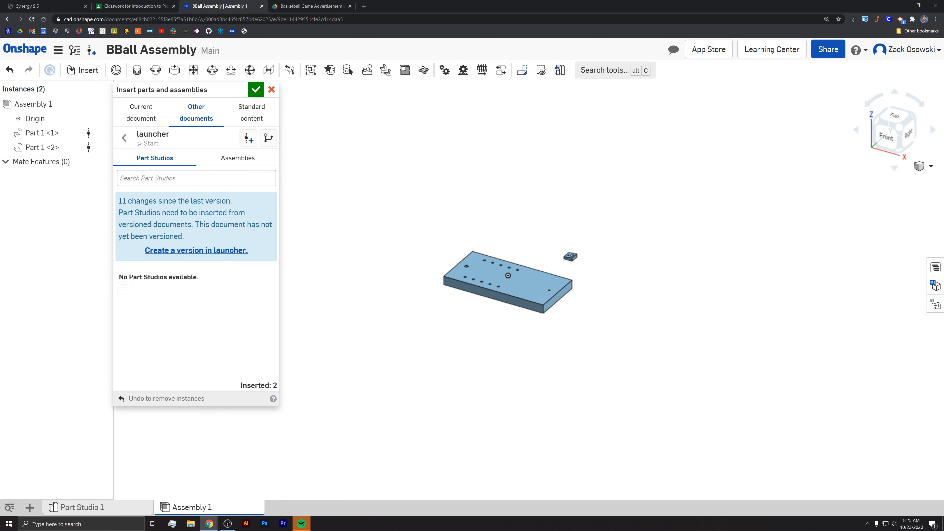
click(196, 250)
click(534, 215)
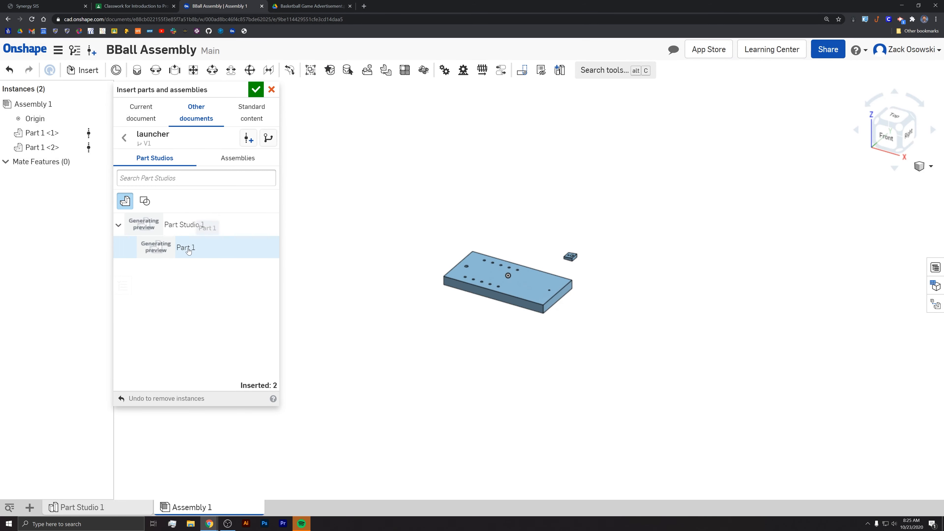
click(186, 248)
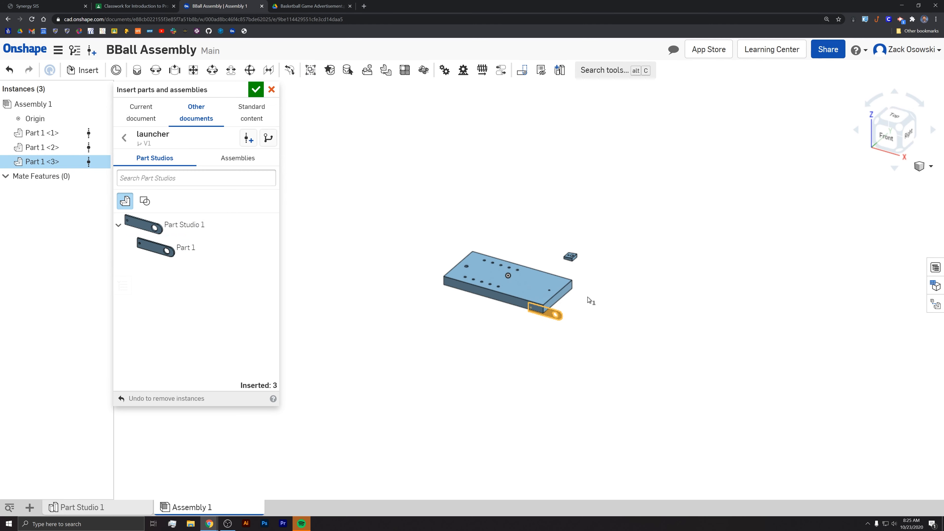
click(605, 276)
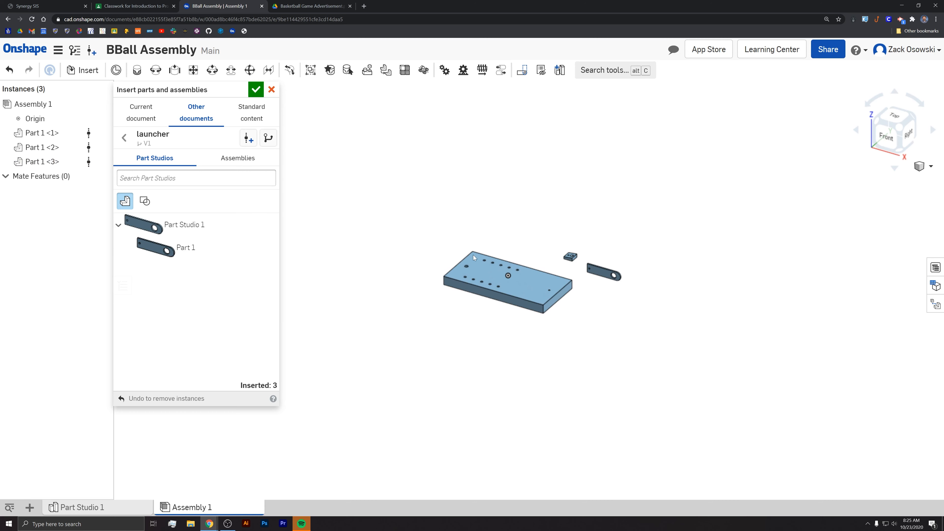
click(255, 91)
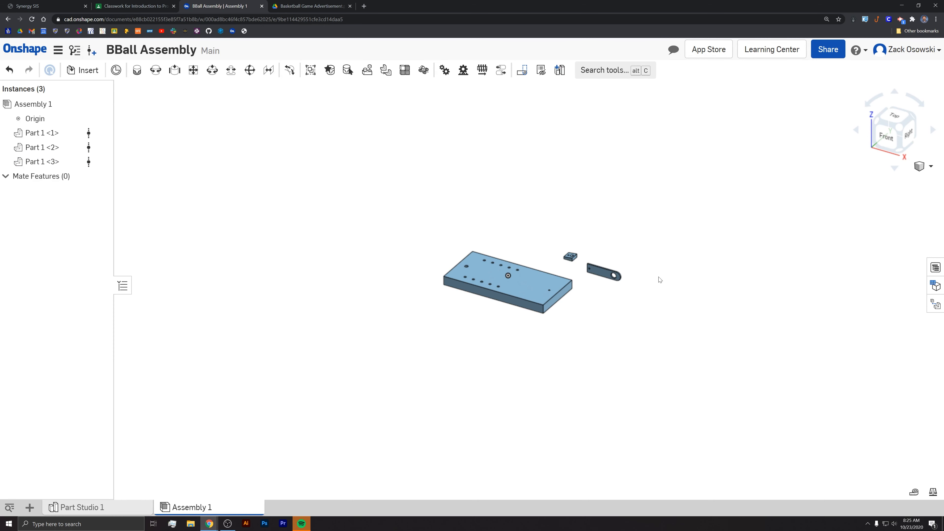
Move the large board, small block and launcher slightly to try out their free movement in the assembly.
mouse_move(608, 334)
right_down()
mouse_move(466, 327)
mouse_move(597, 319)
mouse_move(593, 327)
right_up()
scroll(563, 311, up, 3)
scroll(569, 309, up, 2)
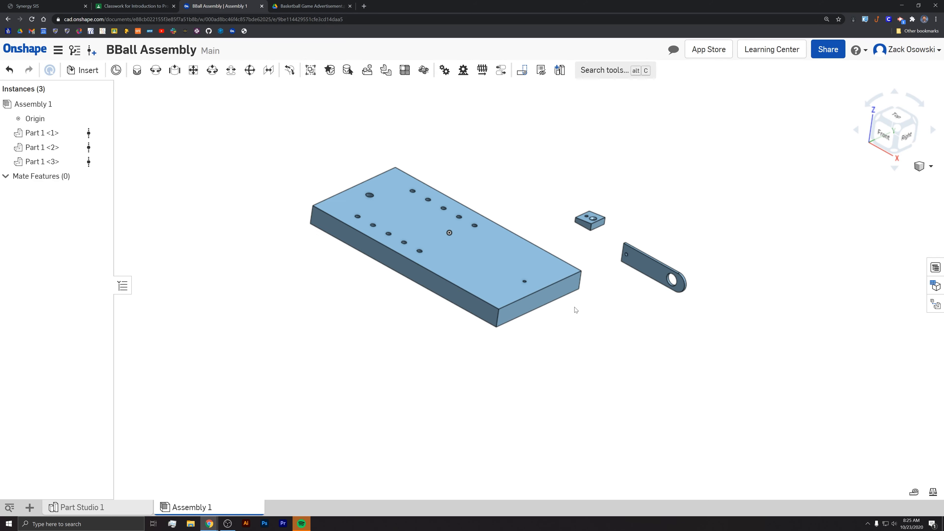
middle_drag(573, 308, 528, 360)
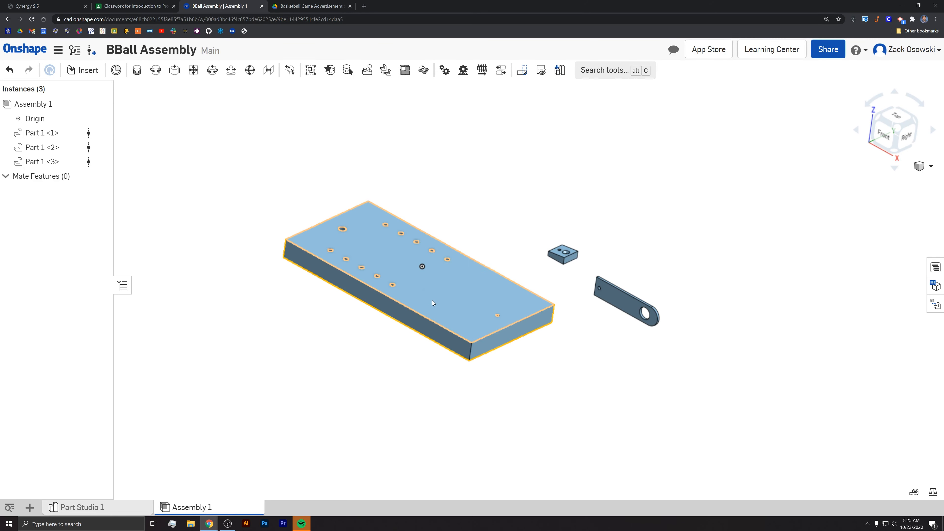
mouse_move(444, 298)
mouse_down()
mouse_move(390, 252)
mouse_move(411, 318)
mouse_move(435, 294)
mouse_move(419, 260)
mouse_move(418, 309)
mouse_move(432, 291)
mouse_up()
mouse_move(562, 257)
mouse_down()
mouse_move(526, 257)
mouse_move(560, 239)
mouse_up()
mouse_move(600, 287)
mouse_down()
mouse_move(587, 266)
mouse_move(617, 292)
mouse_move(603, 280)
mouse_up()
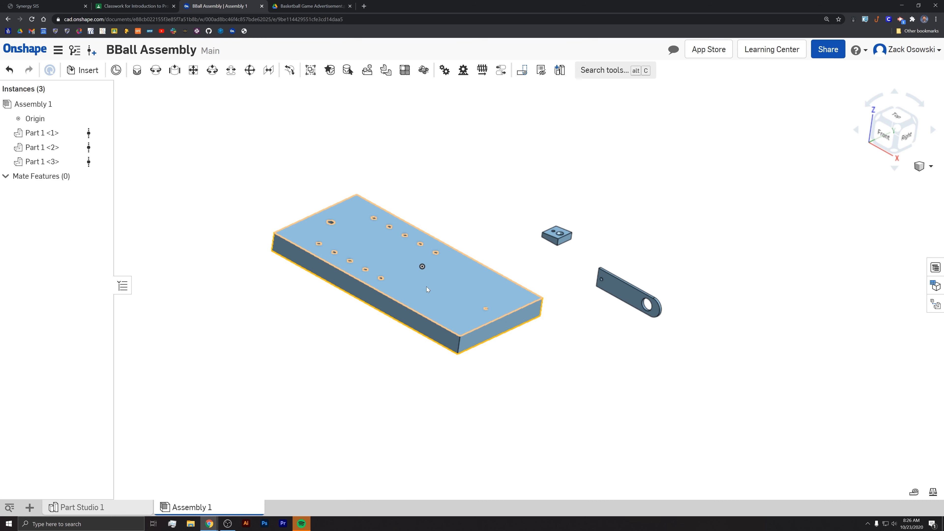
mouse_move(426, 287)
mouse_down()
mouse_move(448, 302)
mouse_move(431, 286)
mouse_up()
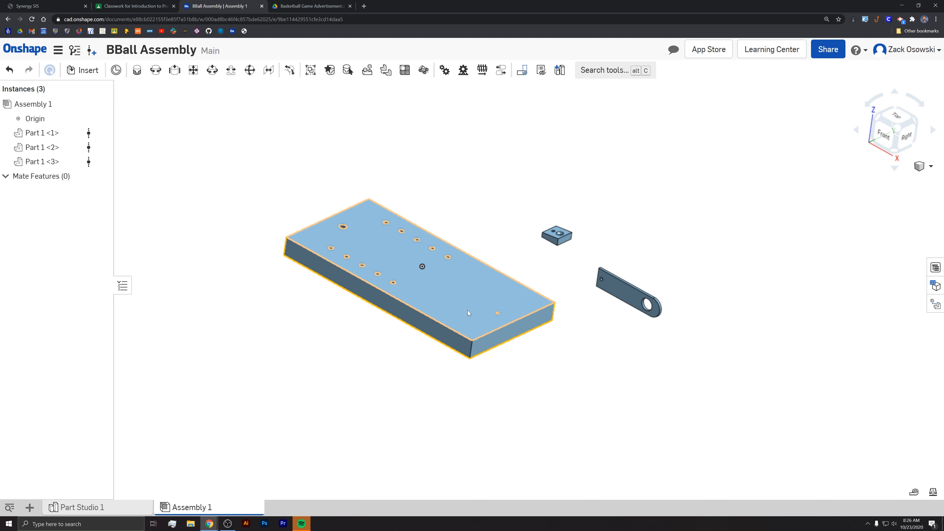
Fix the large board in place in the assembly and try to move it to test the constraint.
right_click(451, 296)
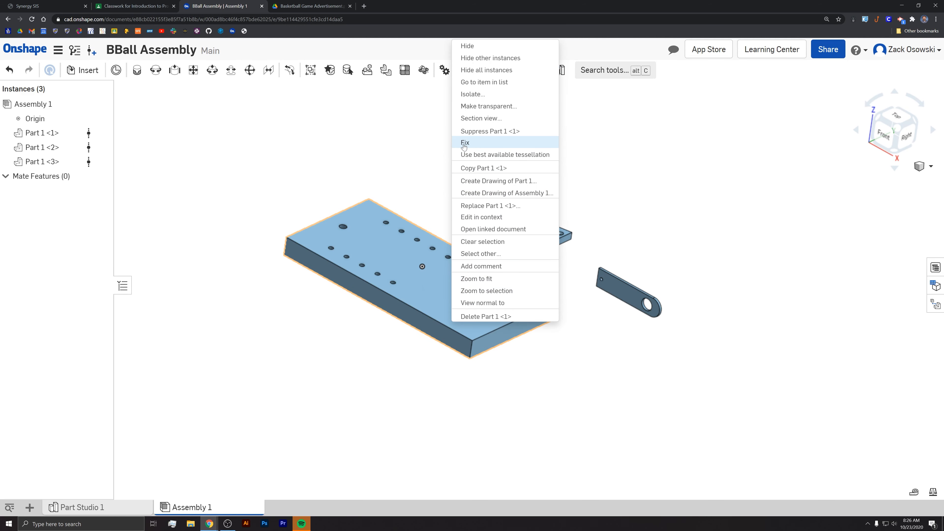
click(475, 146)
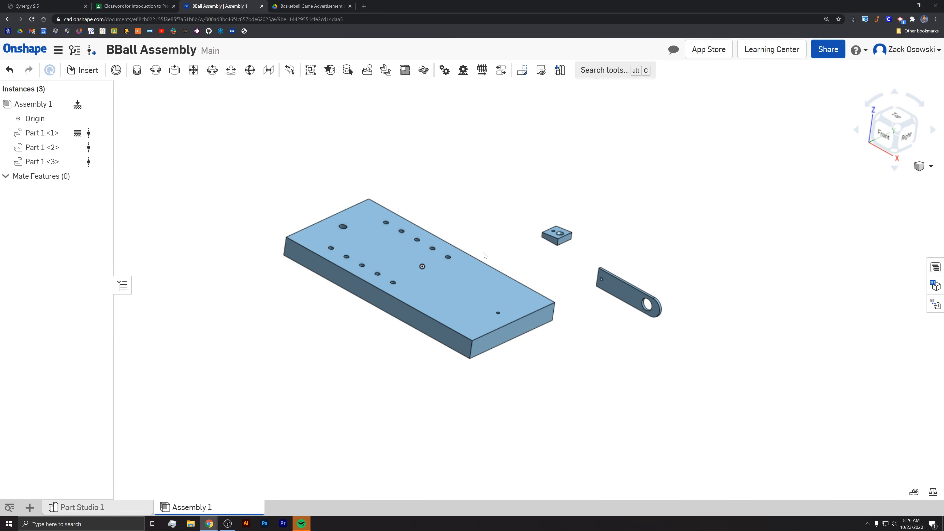
drag(448, 249, 491, 258)
Move the small block freely over the large board, trying to place it above the single hole near the board's end.
scroll(561, 316, up, 4)
scroll(561, 316, down, 1)
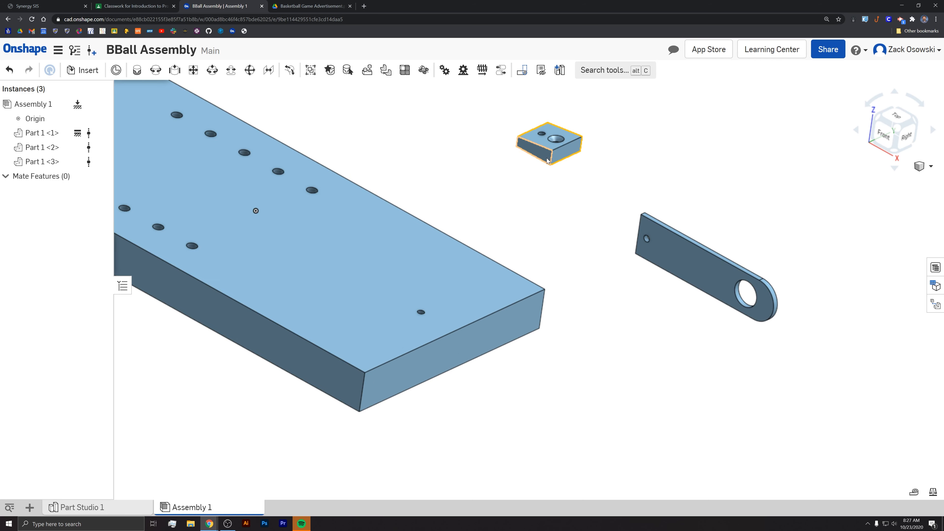
drag(544, 140, 426, 296)
drag(465, 253, 475, 248)
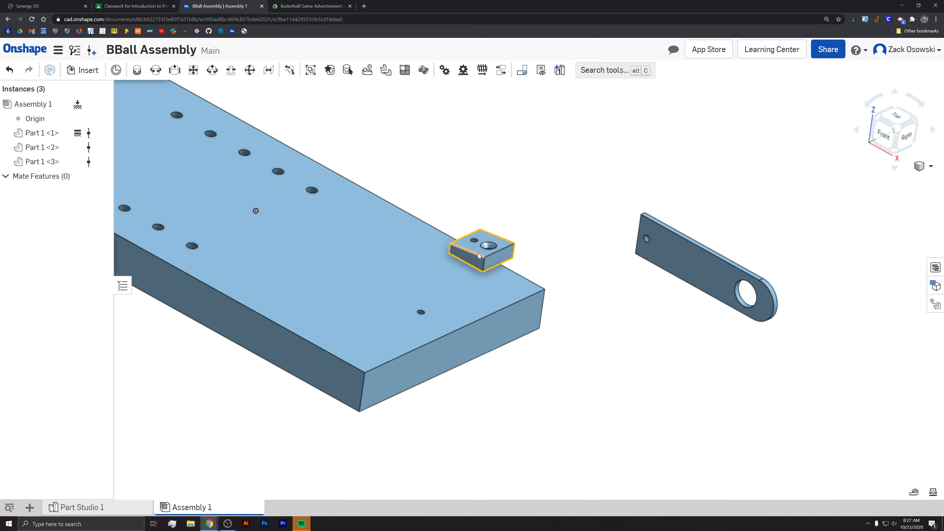
drag(476, 260, 385, 308)
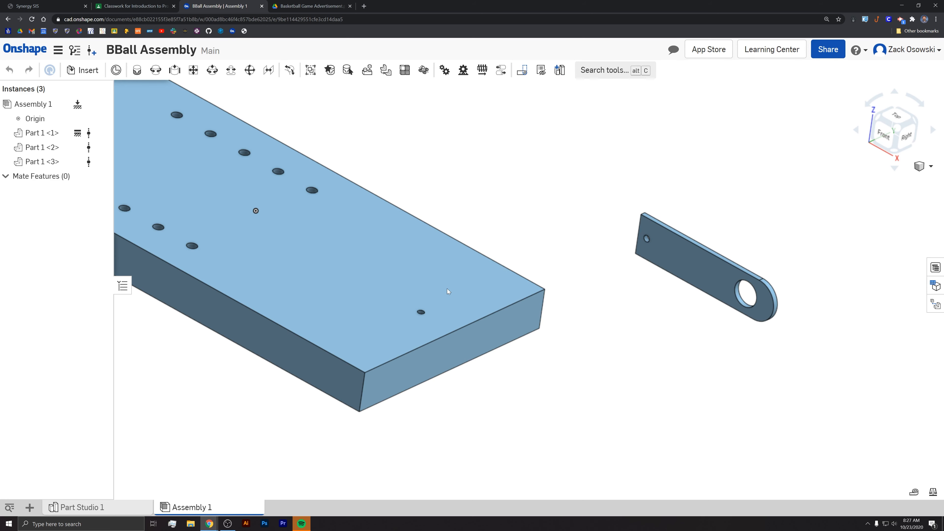
drag(448, 291, 507, 239)
right_drag(500, 272, 462, 286)
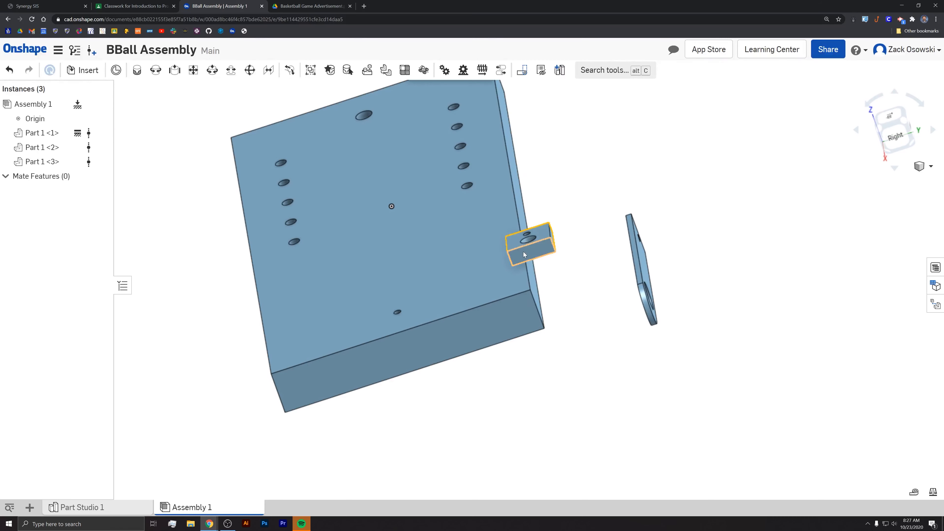
drag(524, 254, 390, 309)
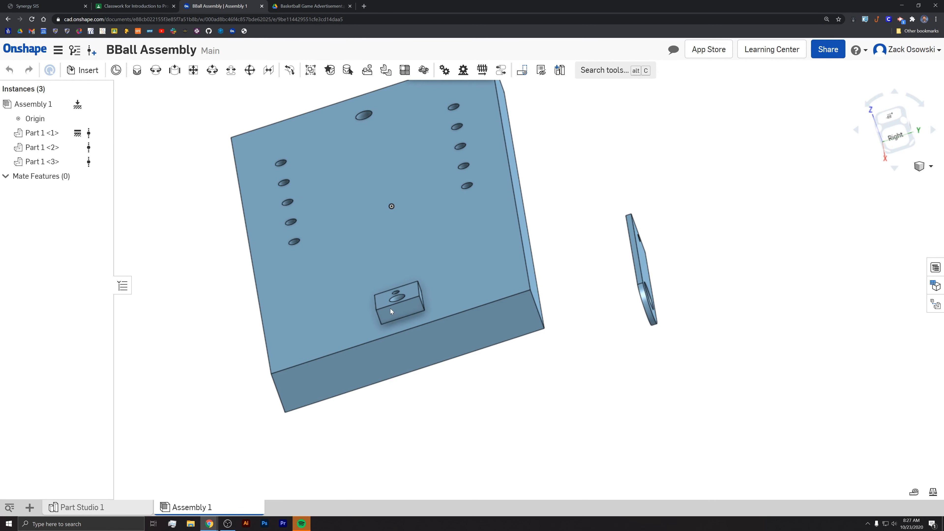
Look at the assembly from the right side and lower the small block by hand toward the large board's top face.
click(899, 141)
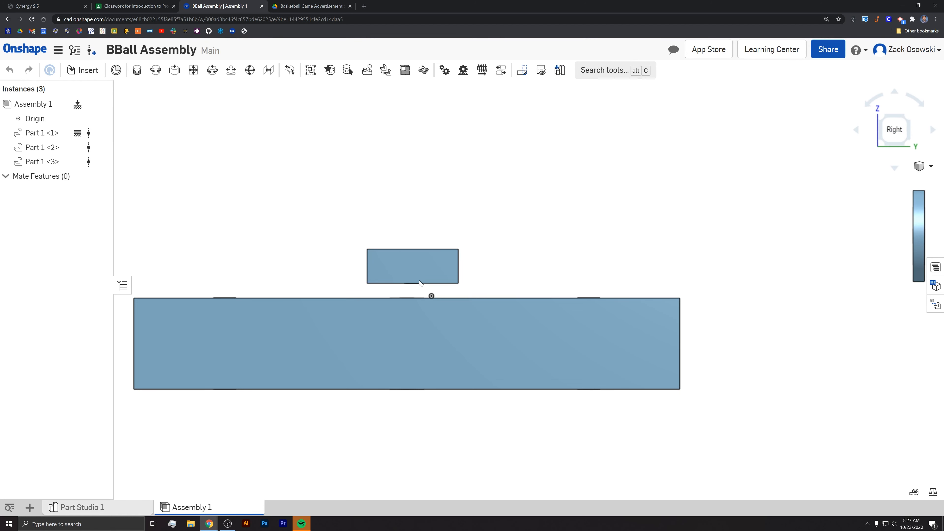
drag(420, 283, 418, 289)
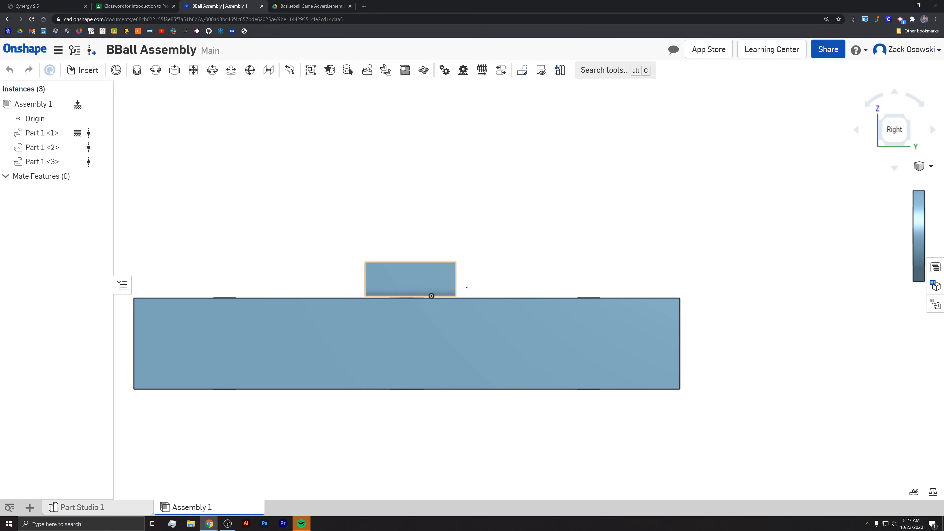
click(883, 119)
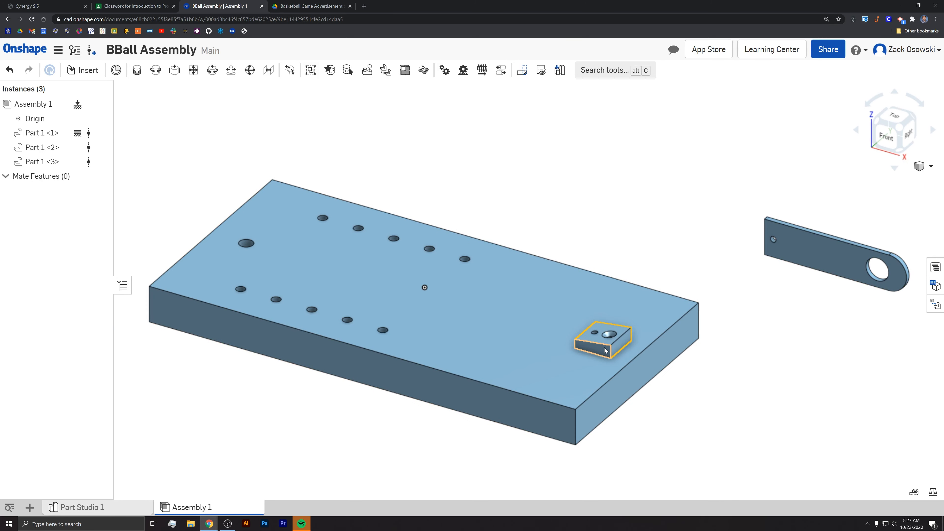
drag(598, 340, 570, 316)
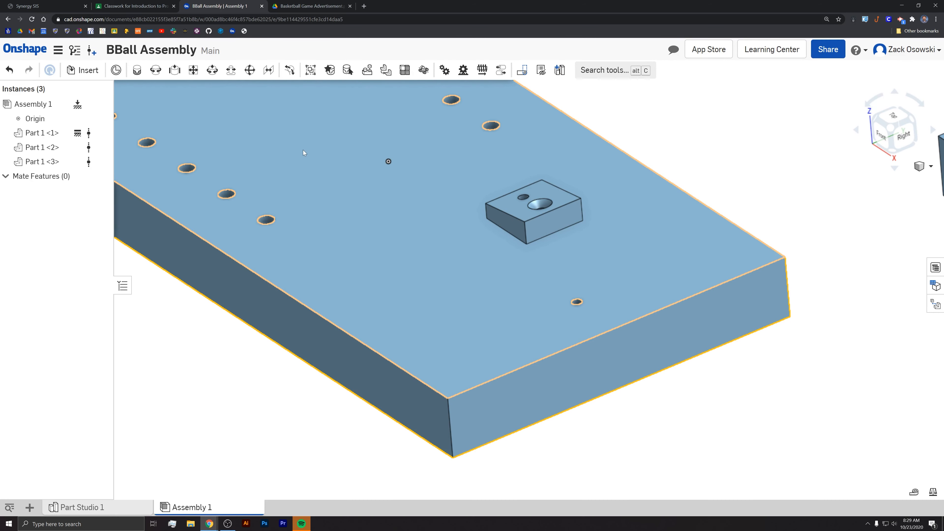
Start a Planar mate with the centre of the small block's bottom face as its first mate connector.
click(193, 70)
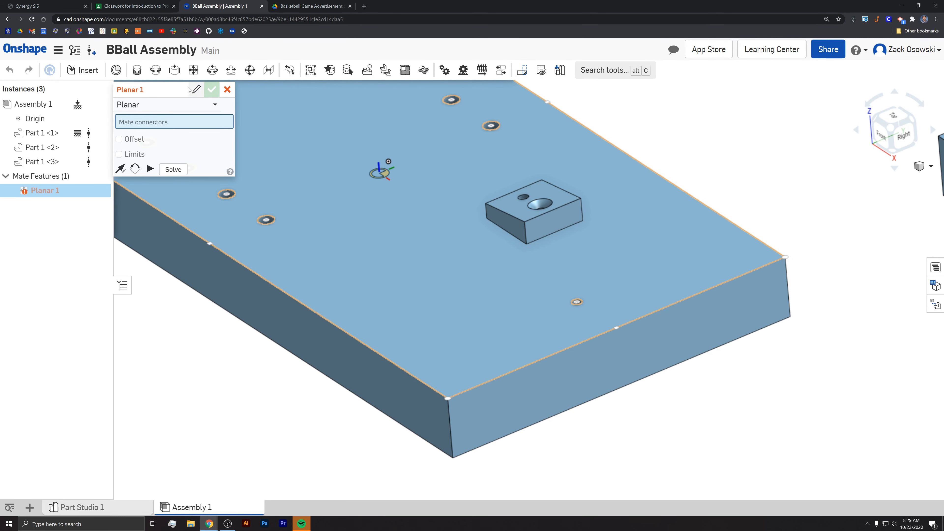
right_drag(507, 327, 502, 313)
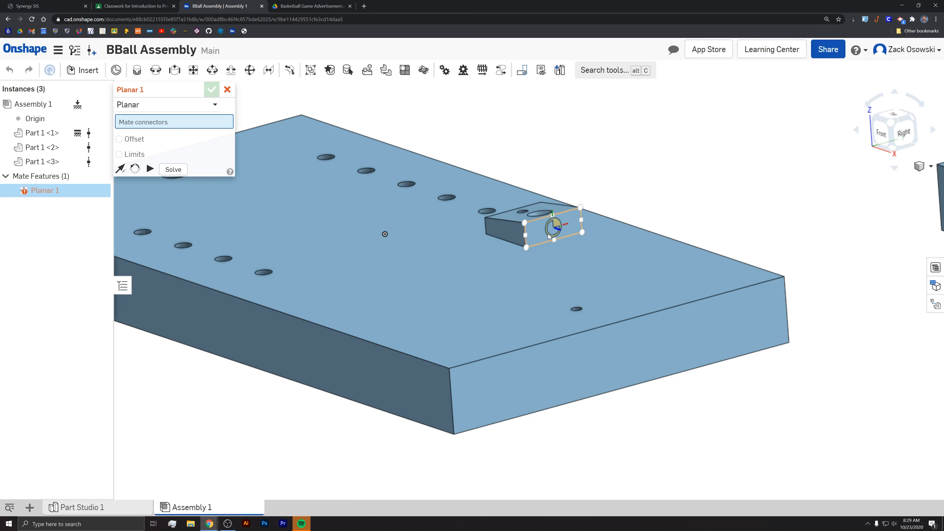
scroll(556, 228, up, 3)
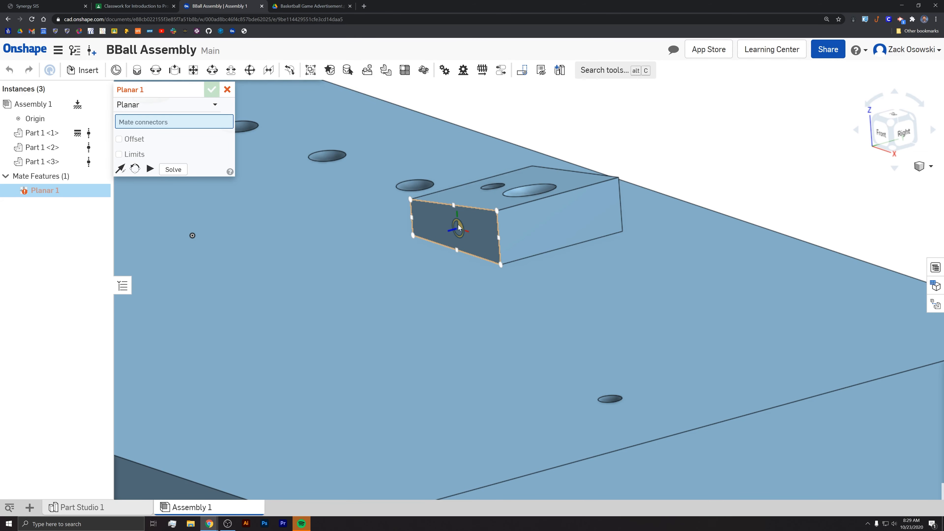
scroll(557, 337, down, 5)
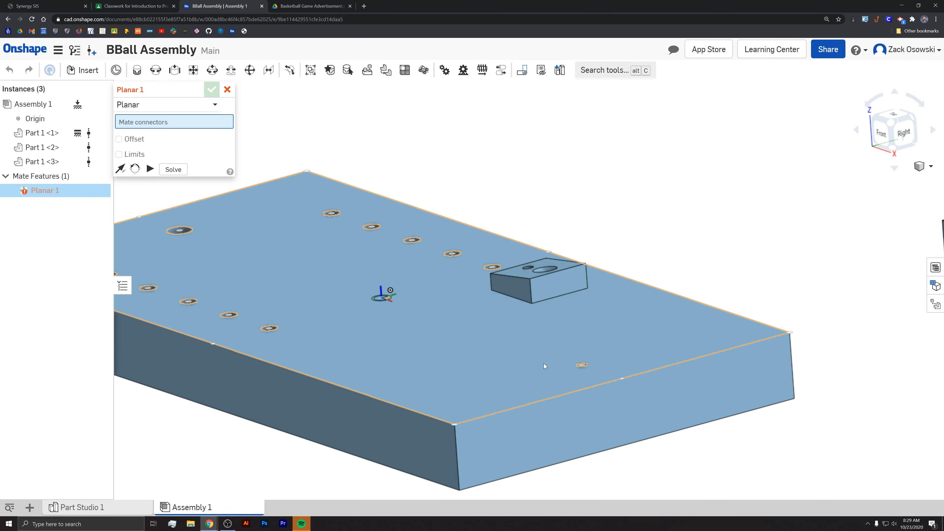
middle_drag(551, 366, 544, 346)
right_drag(545, 350, 543, 323)
scroll(544, 305, down, 3)
scroll(544, 305, up, 8)
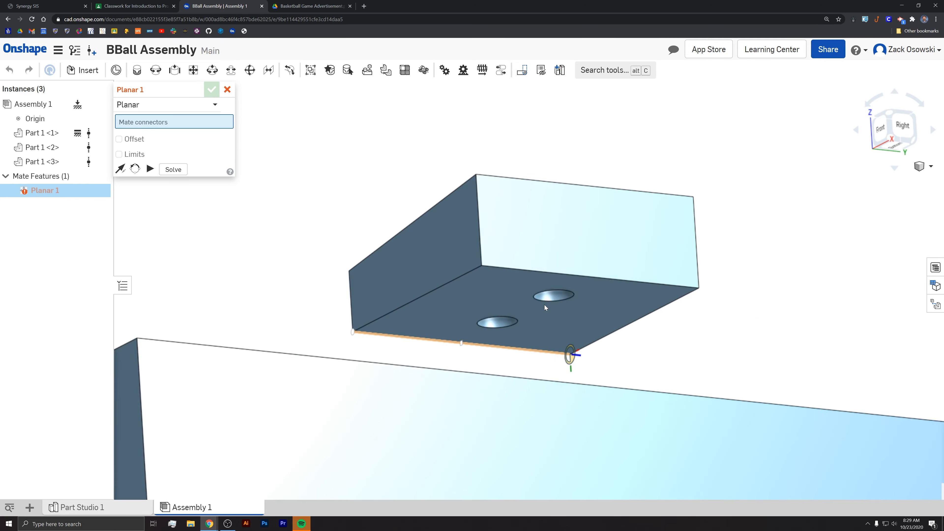
scroll(544, 308, up, 2)
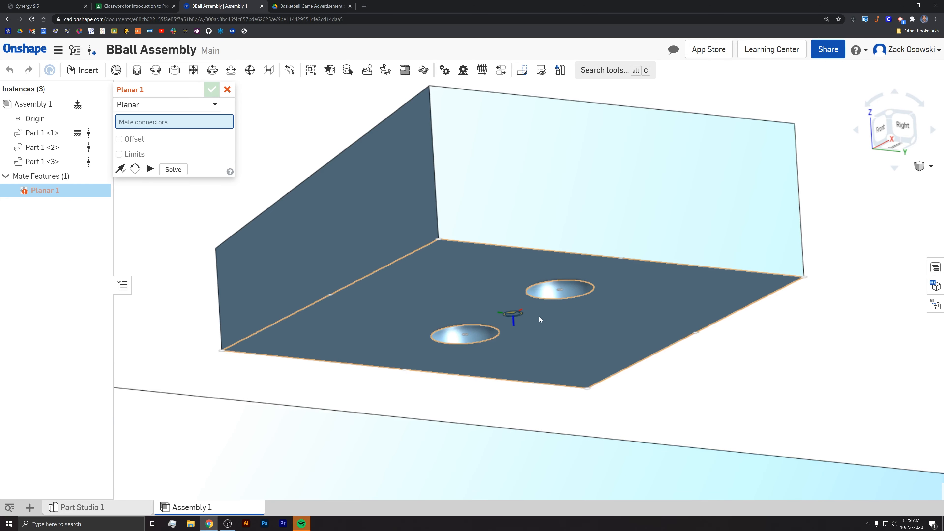
click(515, 315)
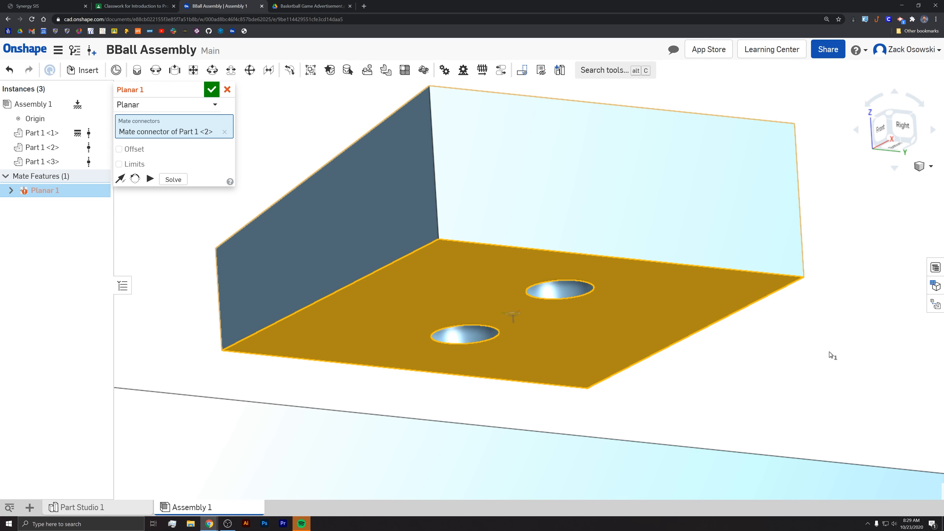
Use the centre of the large board's top face as the second mate connector and accept the Planar mate.
right_drag(811, 369, 799, 398)
scroll(722, 398, down, 5)
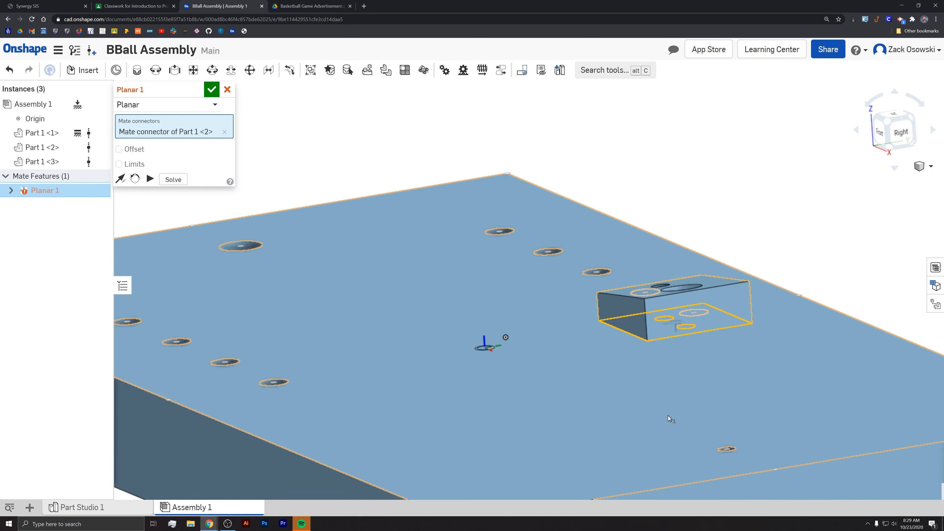
scroll(689, 408, down, 2)
right_drag(740, 386, 744, 396)
middle_drag(745, 396, 660, 284)
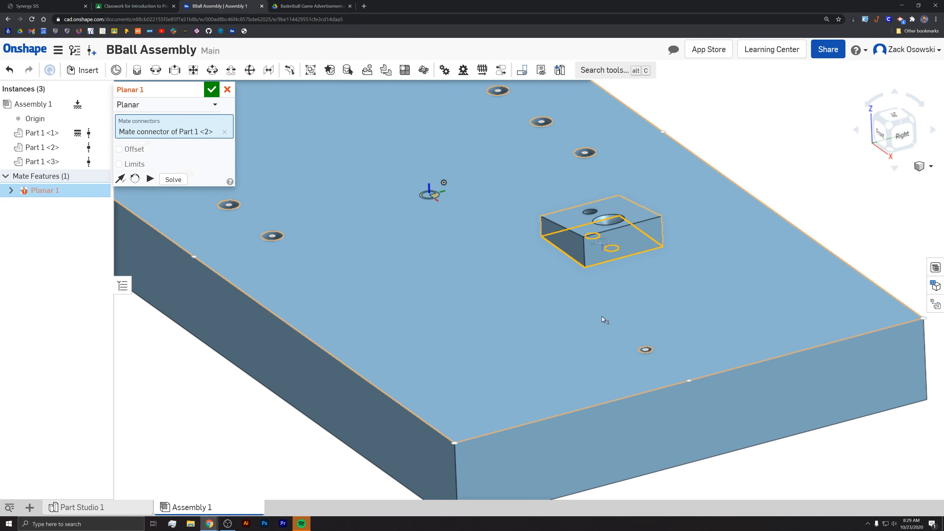
click(435, 195)
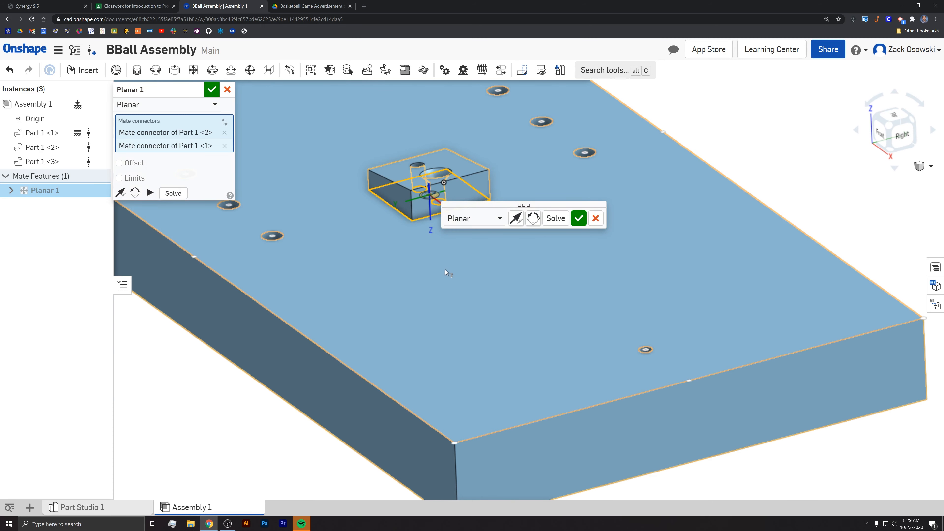
click(211, 89)
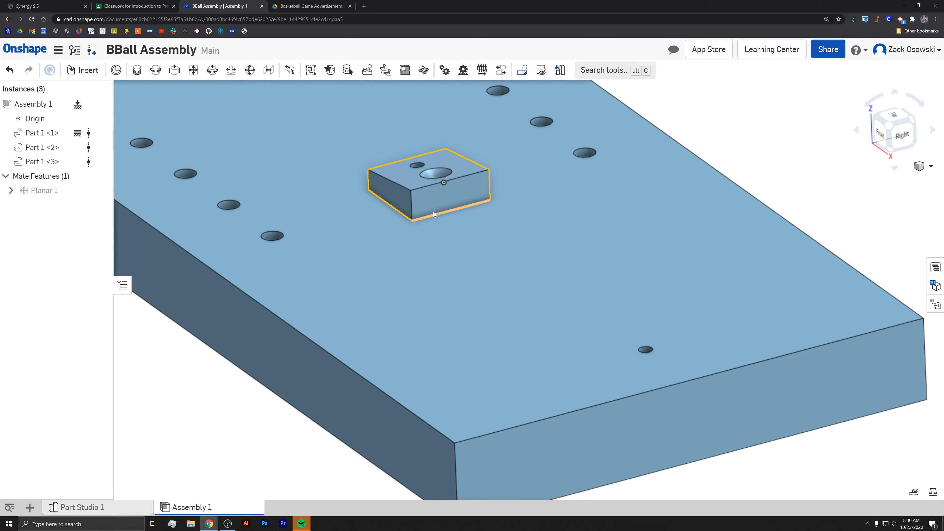
Slide the small block across the large board toward its end hole to test the Planar mate from several angles.
drag(447, 217, 466, 276)
drag(545, 307, 478, 272)
right_drag(493, 309, 503, 287)
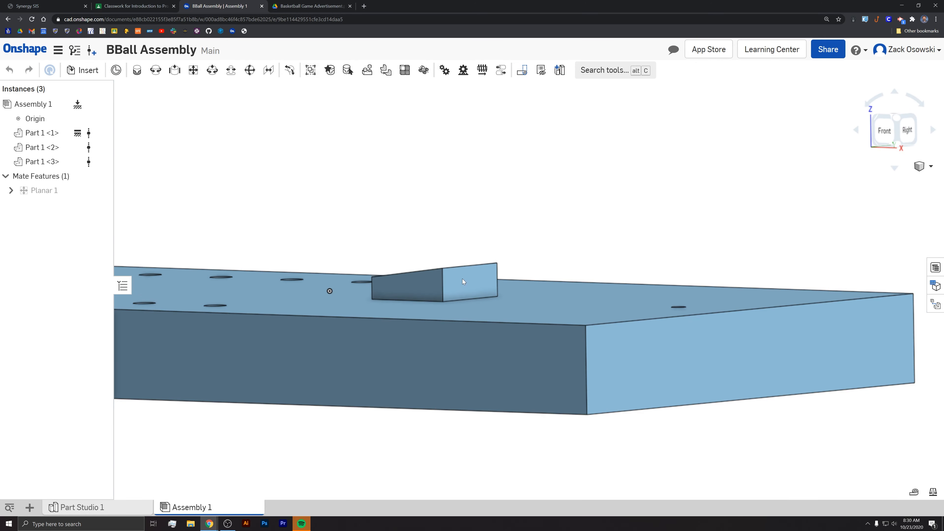
drag(463, 279, 464, 264)
right_drag(478, 296, 492, 313)
drag(471, 279, 685, 337)
right_drag(708, 352, 711, 366)
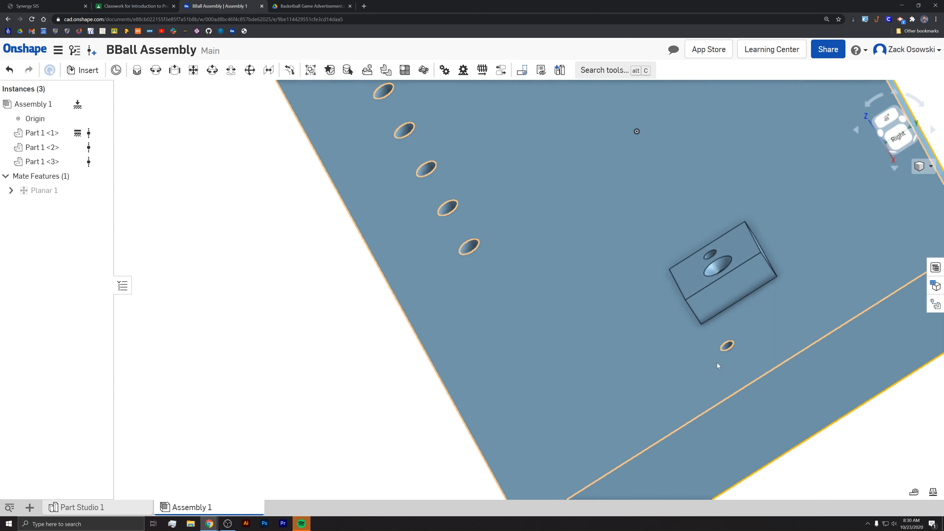
Line up the block's countersunk hole with the board's end hole by hand, and slide the block back off it.
right_drag(741, 326, 707, 361)
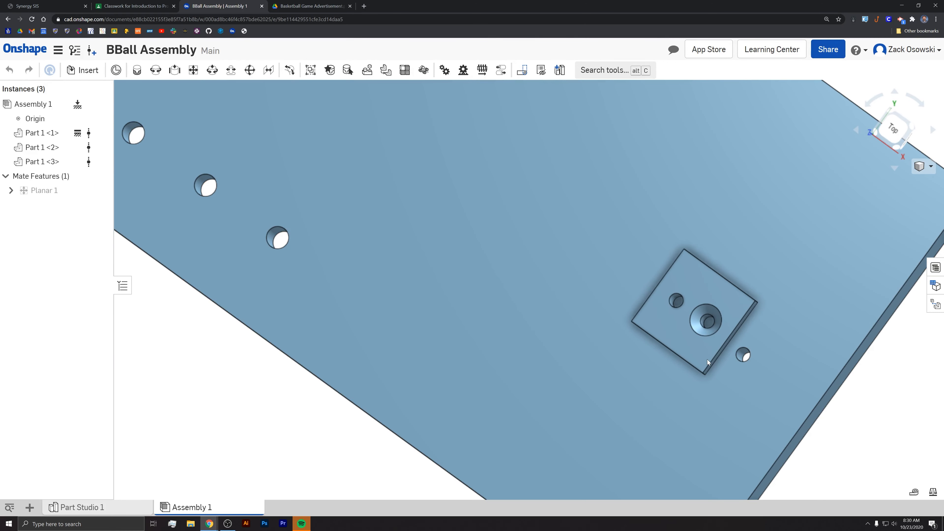
drag(707, 359, 729, 385)
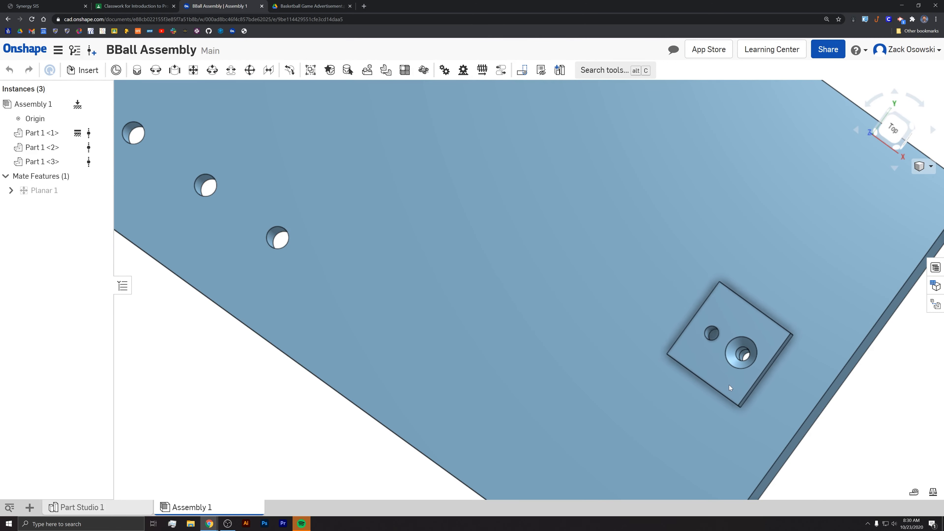
right_drag(686, 409, 664, 412)
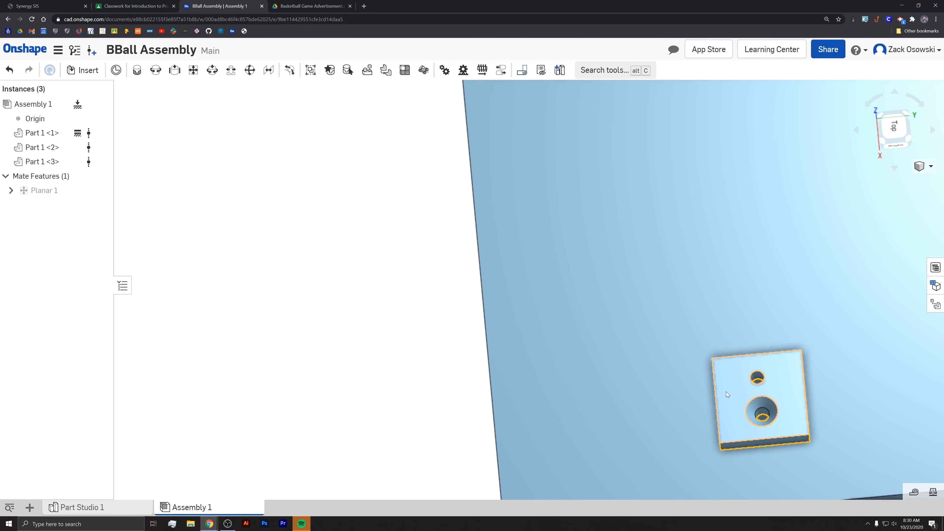
drag(726, 394, 686, 340)
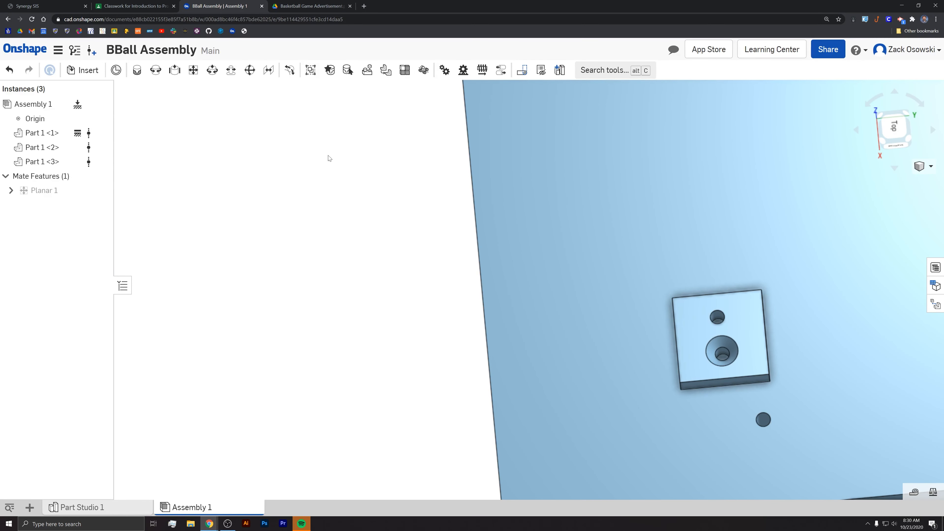
Start a Cylindrical mate with the centre of the large board's end hole as its first mate connector.
click(212, 71)
right_drag(727, 394, 665, 389)
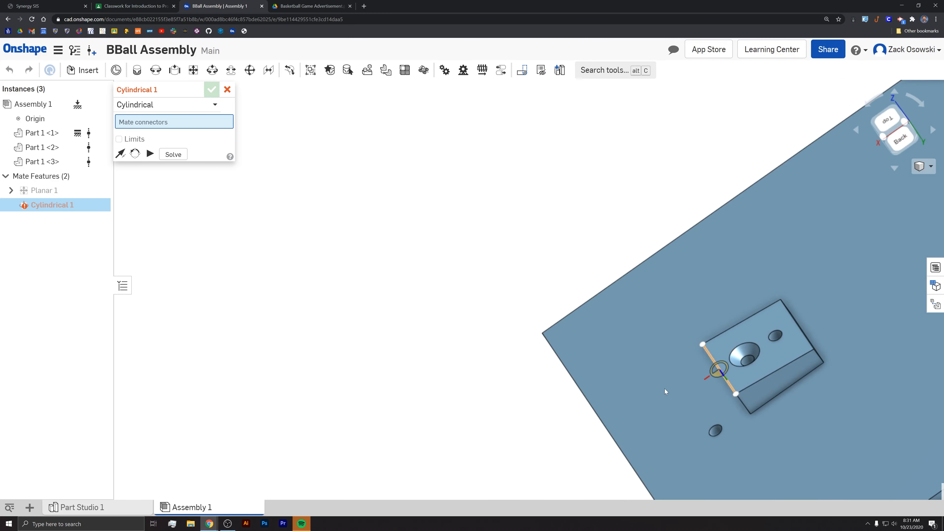
scroll(715, 431, up, 10)
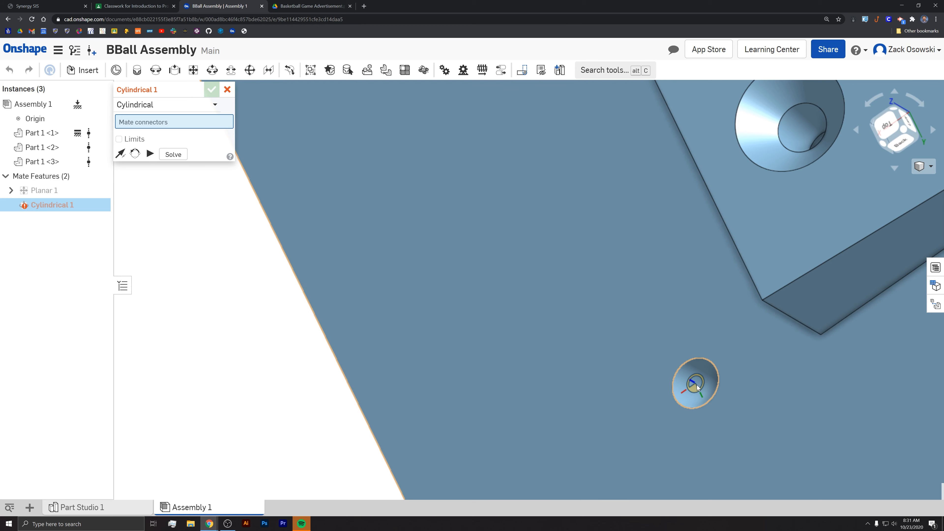
click(697, 387)
Use the centre of the bottom edge of the small block's countersunk hole as the Cylindrical mate's second connector.
right_drag(826, 341, 876, 343)
middle_drag(860, 275, 522, 439)
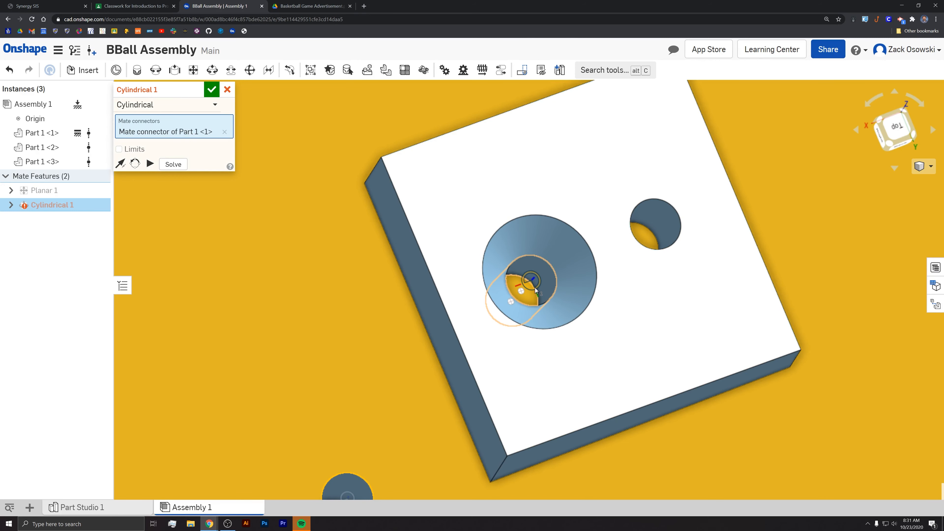
scroll(537, 296, up, 7)
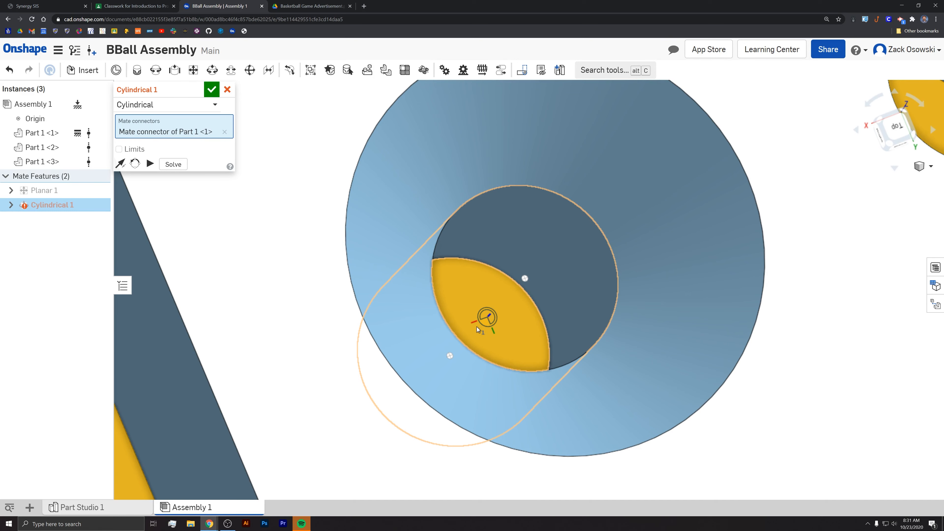
middle_drag(458, 354, 451, 357)
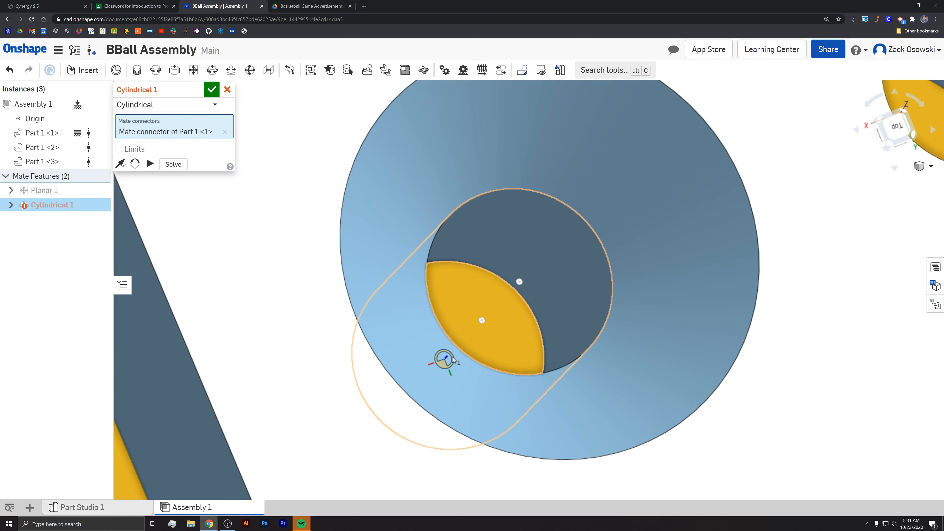
right_drag(452, 357, 500, 231)
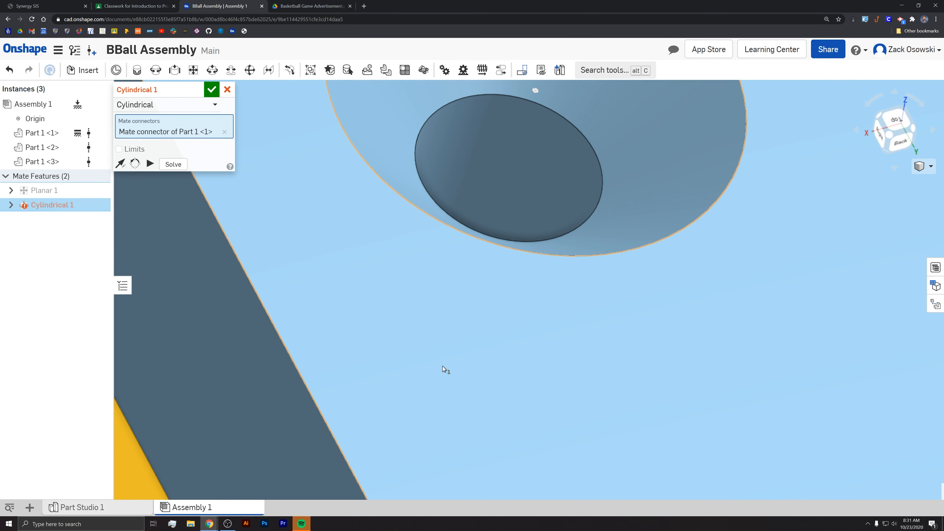
right_drag(495, 303, 515, 349)
middle_drag(515, 349, 508, 374)
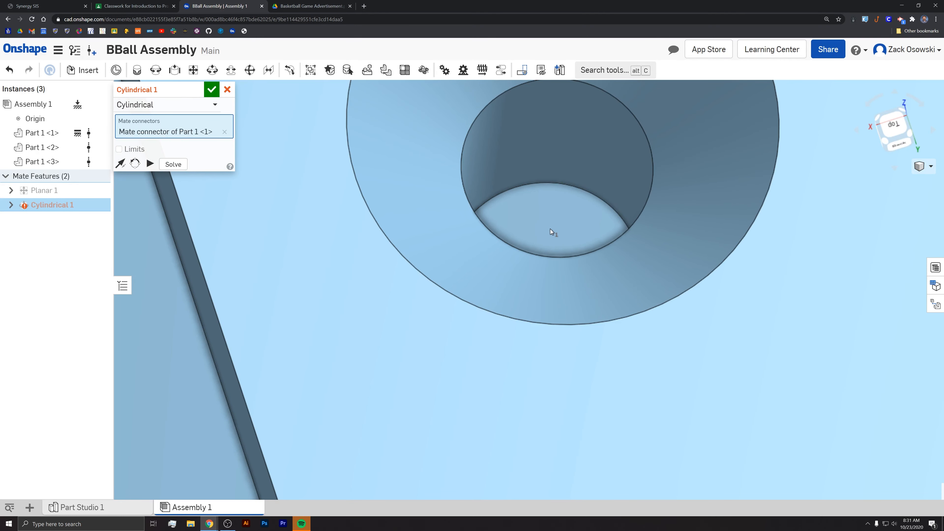
right_drag(550, 229, 558, 246)
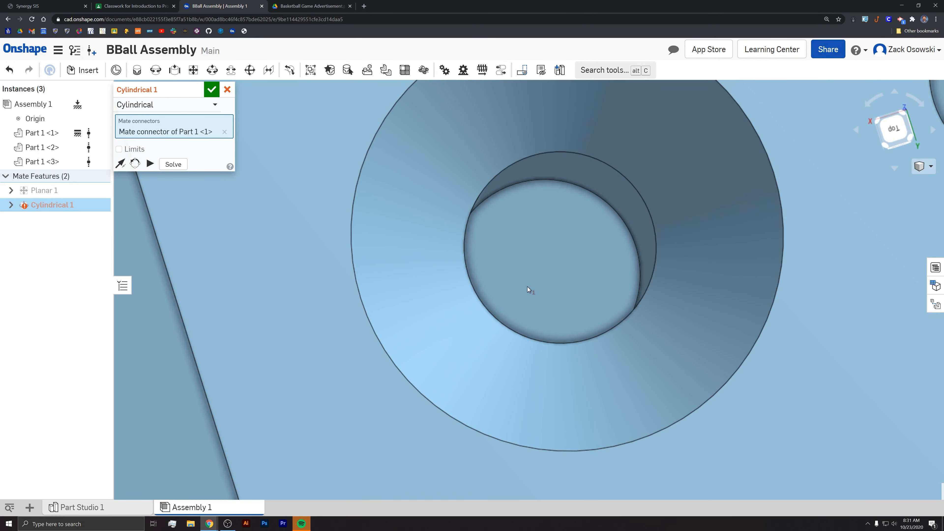
right_drag(577, 233, 608, 217)
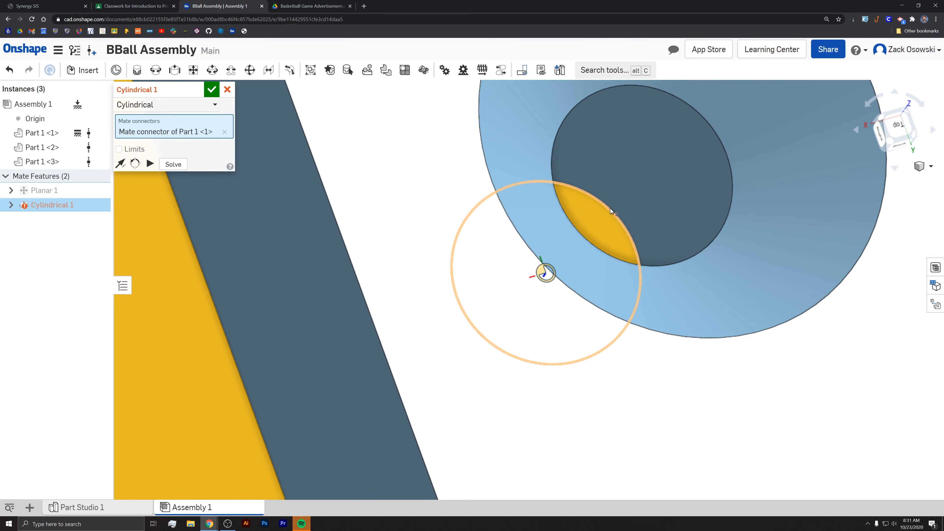
scroll(554, 320, down, 8)
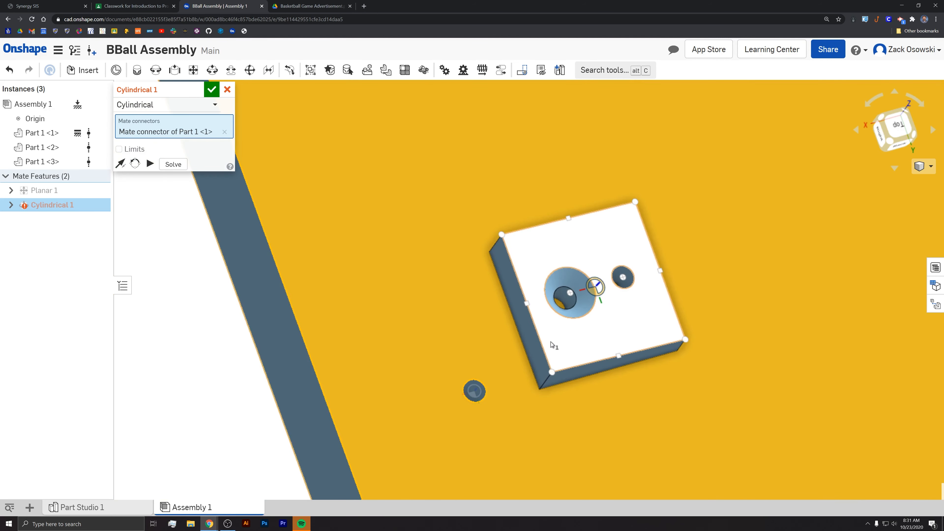
middle_drag(551, 342, 570, 301)
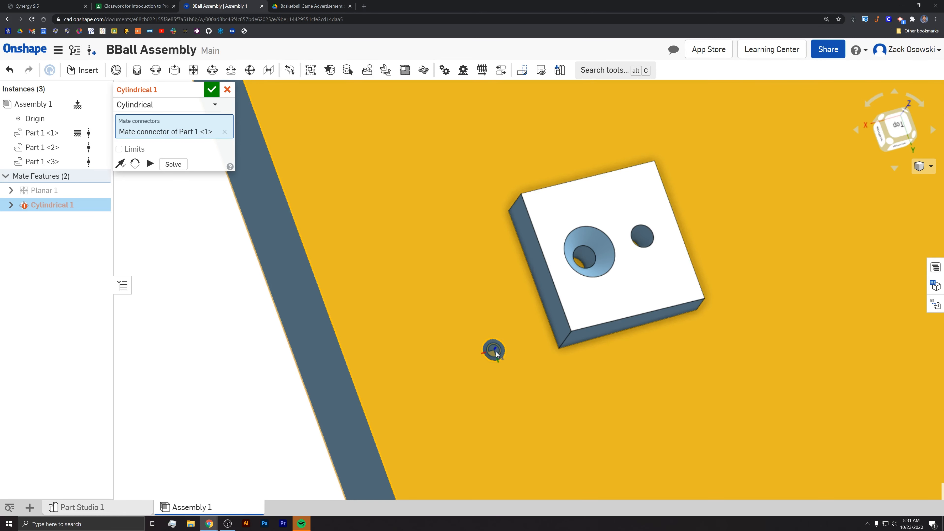
right_drag(606, 280, 584, 285)
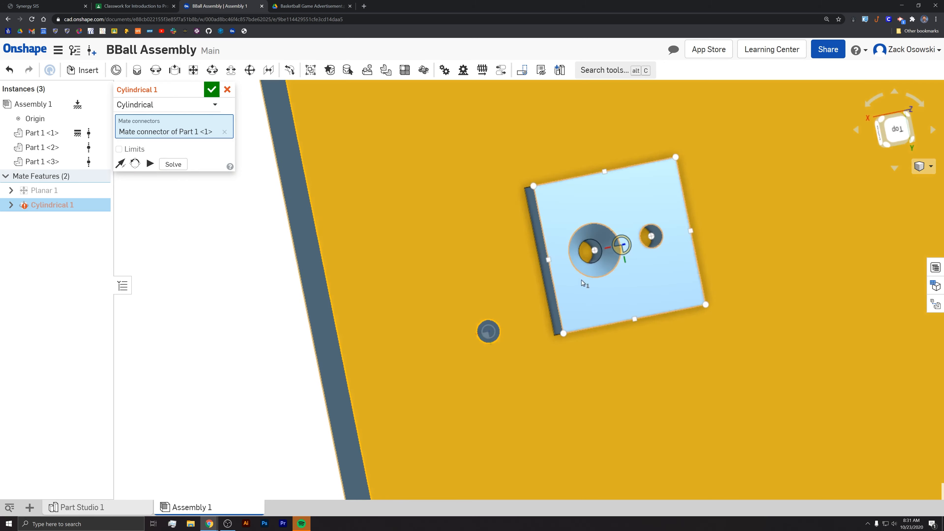
scroll(584, 257, up, 7)
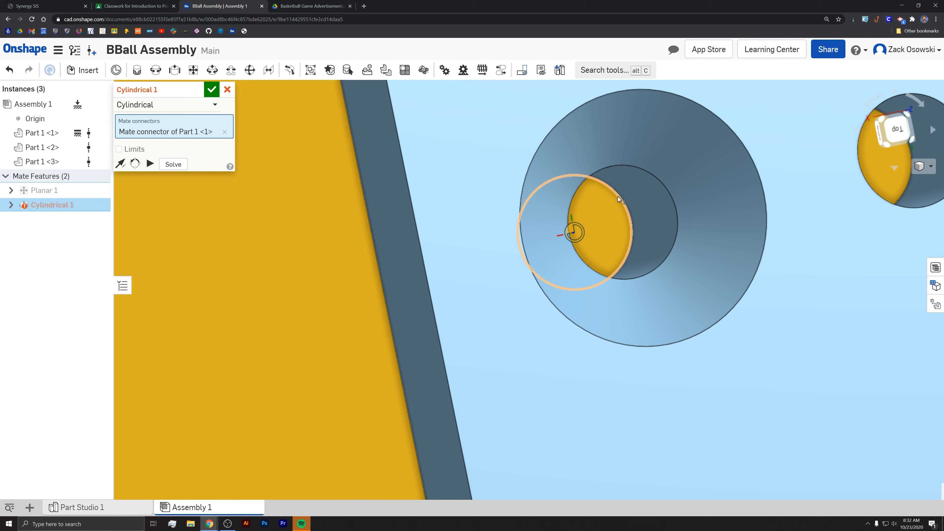
click(619, 195)
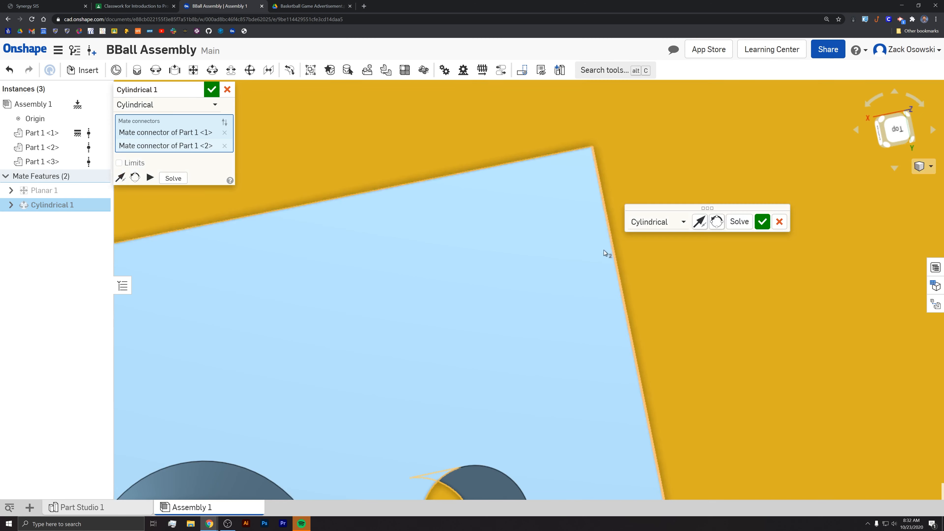
Try flipping the small block's primary axis in the Cylindrical mate, and flip it back upright on the board.
scroll(568, 329, down, 5)
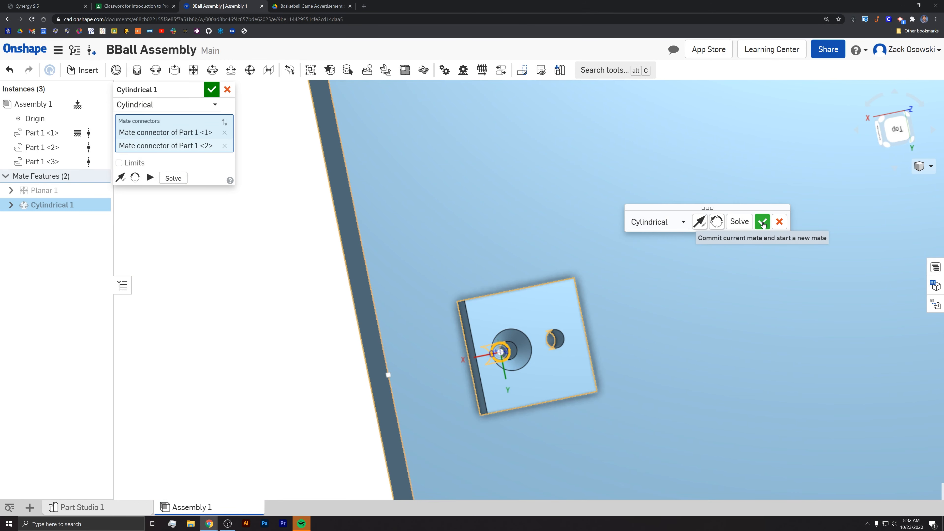
right_drag(641, 353, 615, 329)
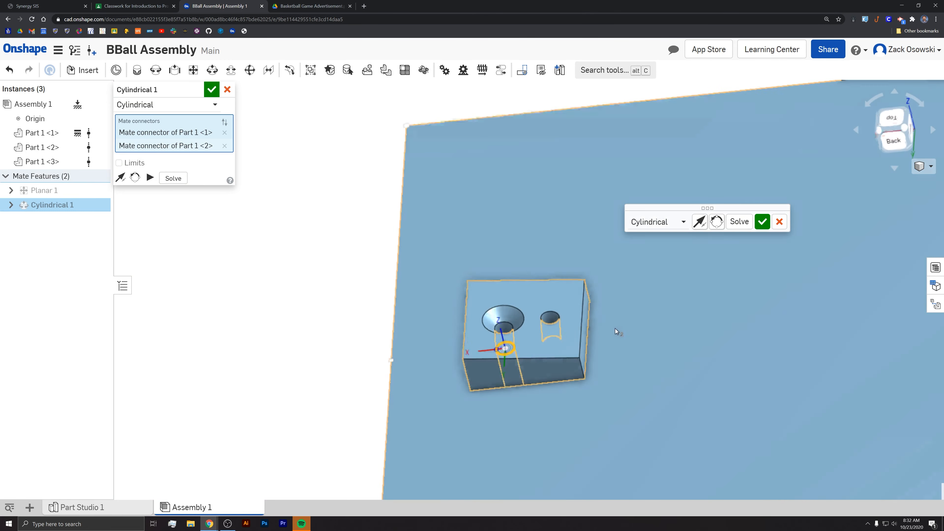
click(700, 222)
right_drag(684, 344, 729, 324)
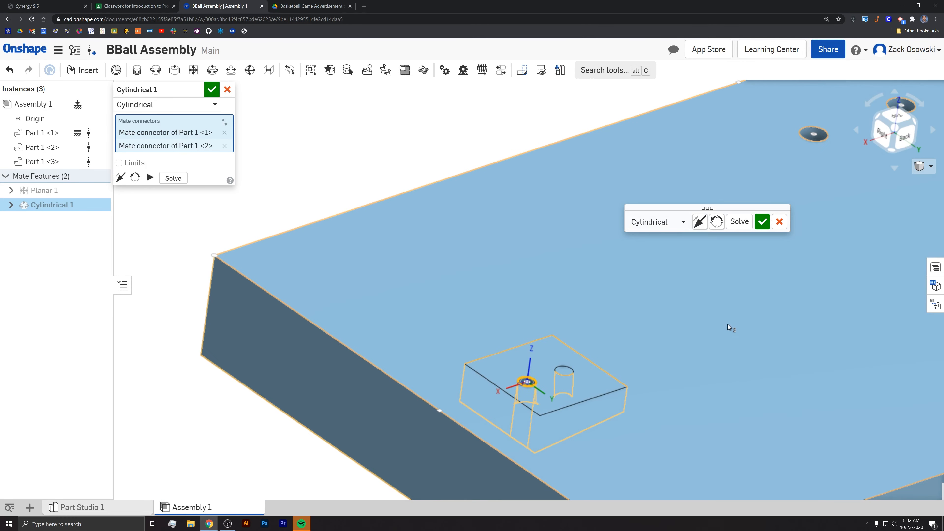
click(704, 224)
click(704, 224)
click(703, 224)
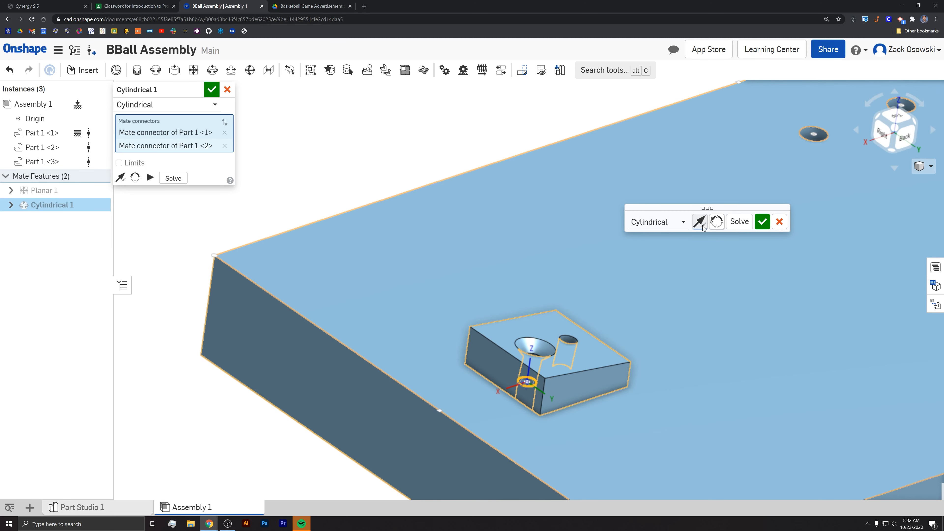
Cycle the block's secondary axis orientation back to its starting position and accept the Cylindrical mate without starting another mate.
click(717, 222)
click(717, 223)
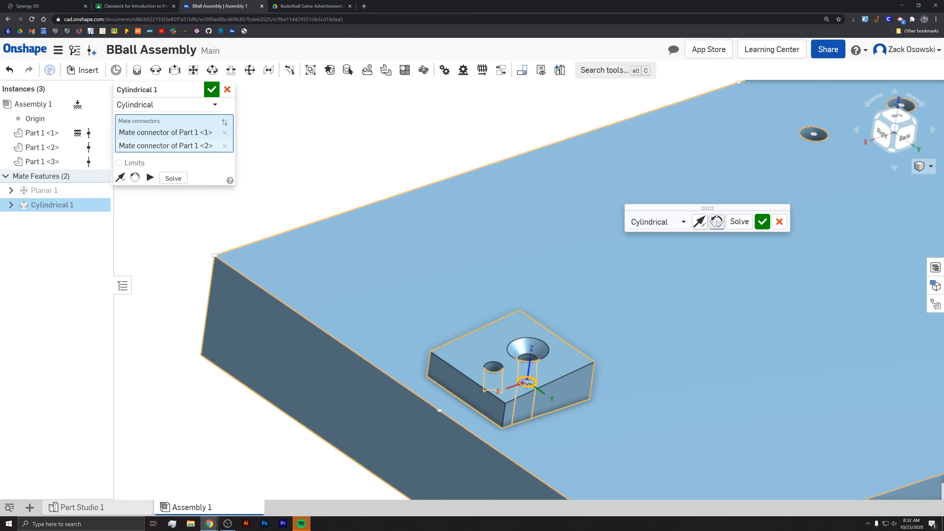
click(717, 223)
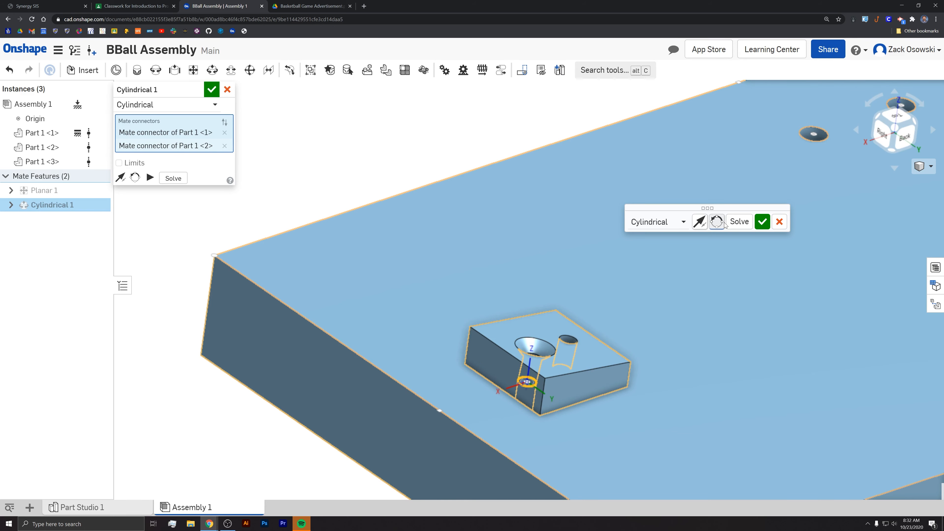
click(762, 224)
key(Escape)
Swing the small block around its countersunk hole to test the Cylindrical mate from several angles.
right_drag(664, 422, 606, 400)
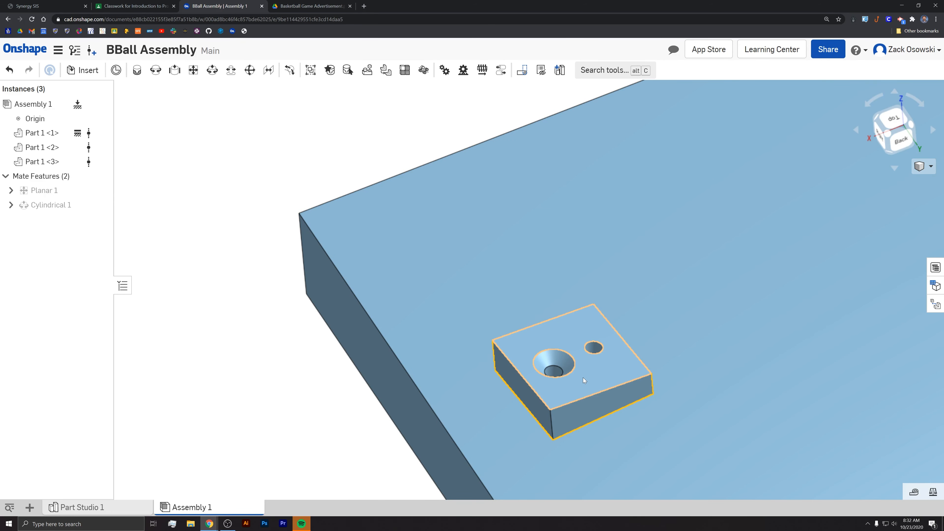
drag(576, 383, 621, 372)
mouse_move(671, 380)
right_down()
mouse_move(698, 360)
mouse_move(660, 378)
right_up()
drag(615, 367, 698, 362)
right_drag(680, 398, 665, 353)
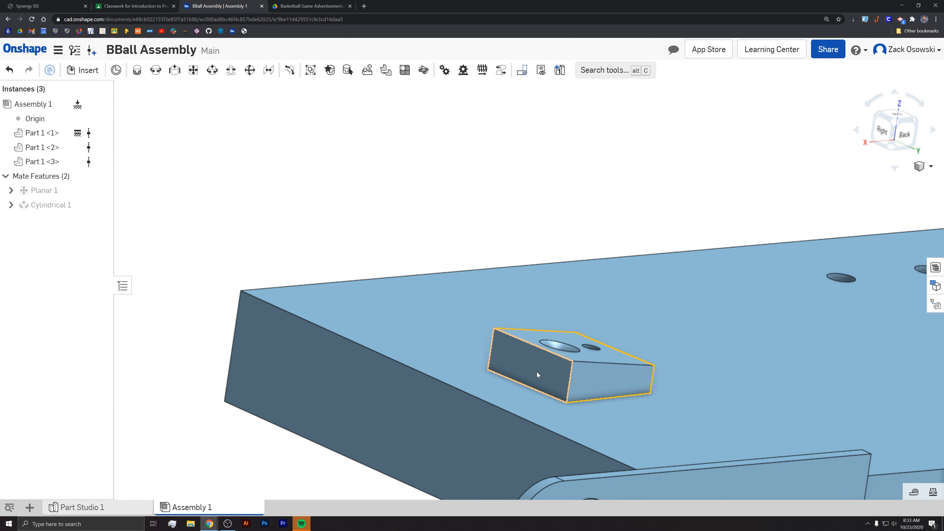
right_drag(568, 387, 670, 398)
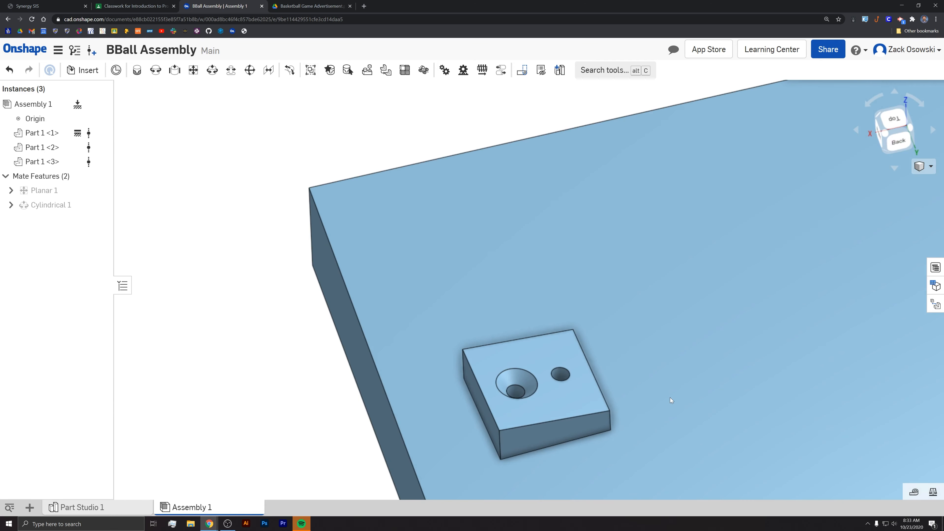
drag(576, 395, 604, 372)
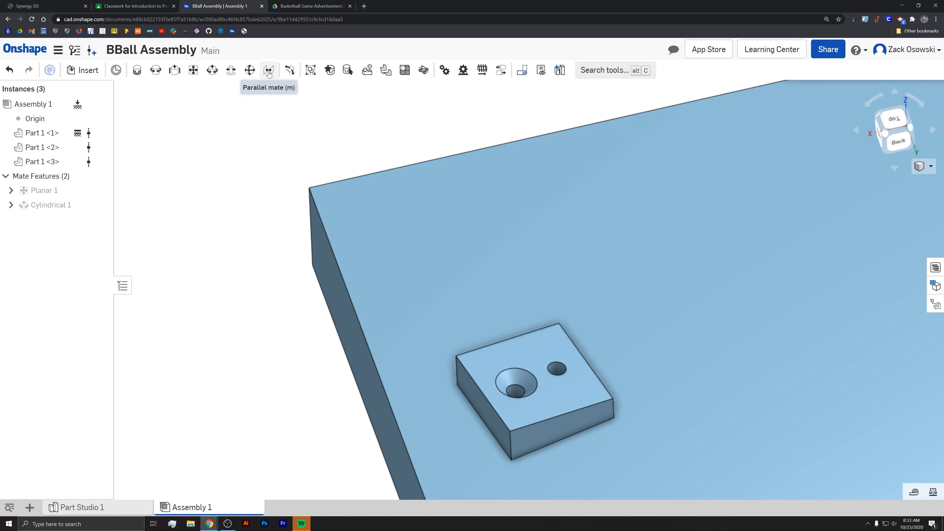
Add a Parallel mate between the small block's side face and the large board's end face, and discard the extra Parallel mate.
click(268, 73)
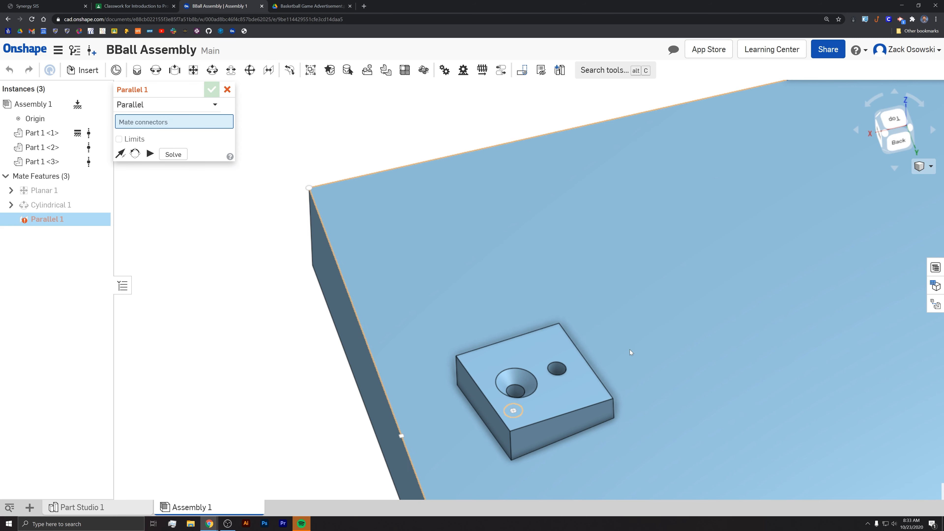
right_drag(629, 351, 652, 323)
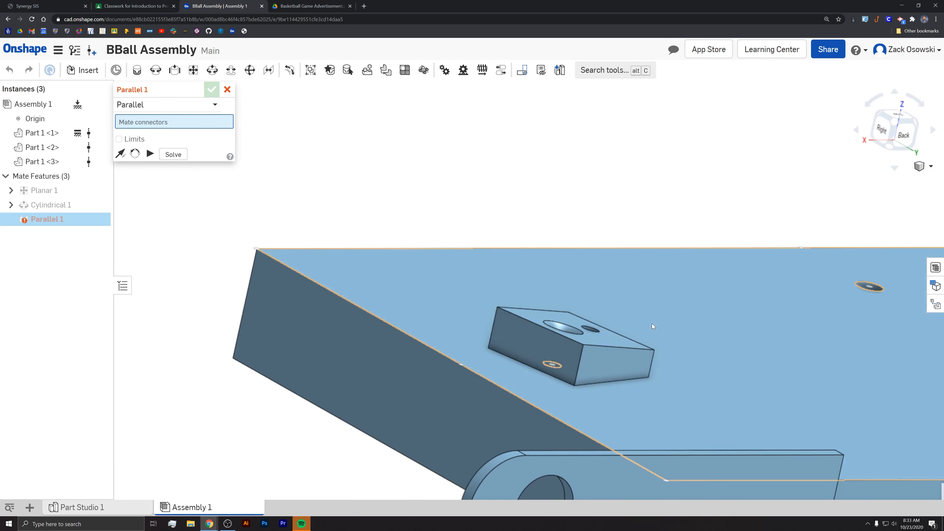
click(536, 349)
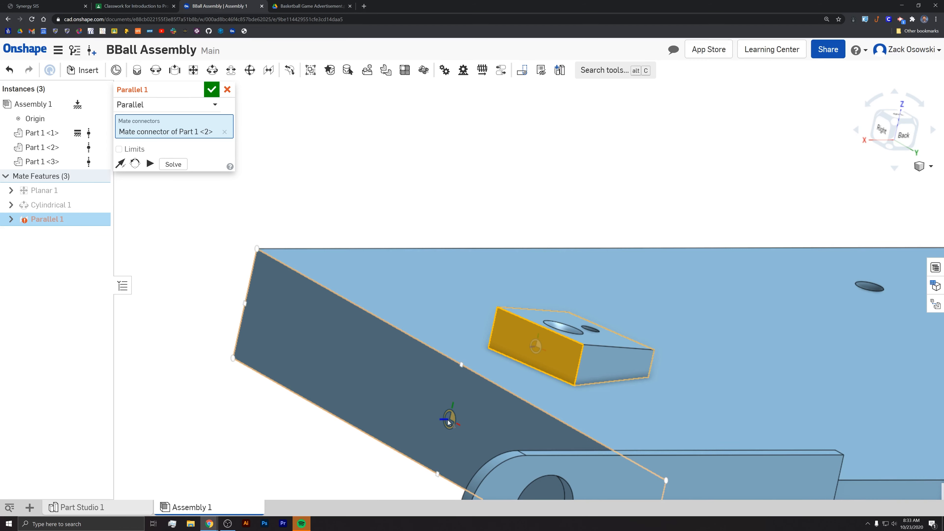
click(449, 421)
right_drag(624, 373, 600, 349)
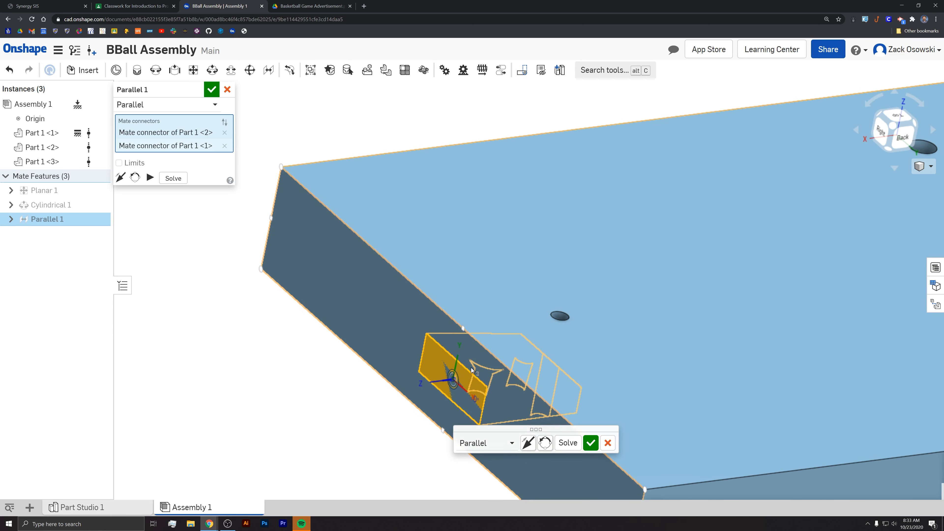
click(592, 445)
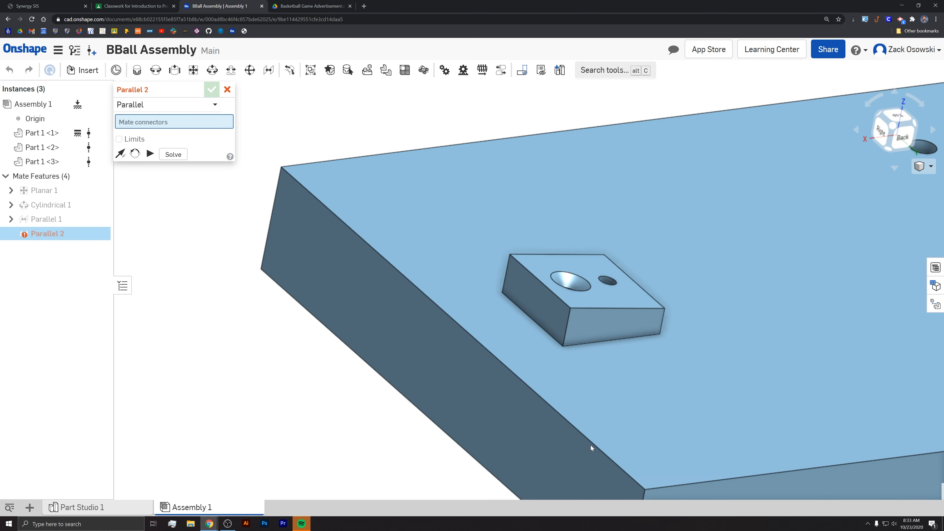
right_drag(625, 371, 620, 399)
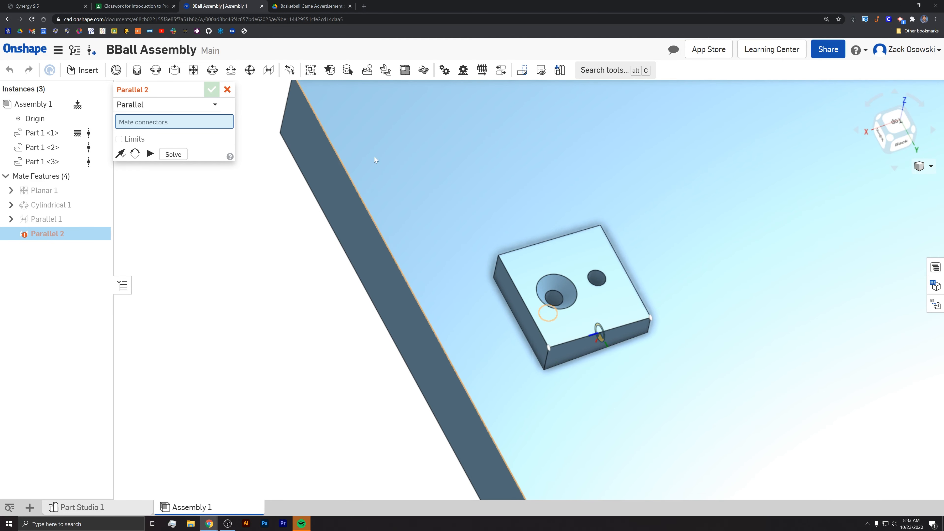
click(227, 89)
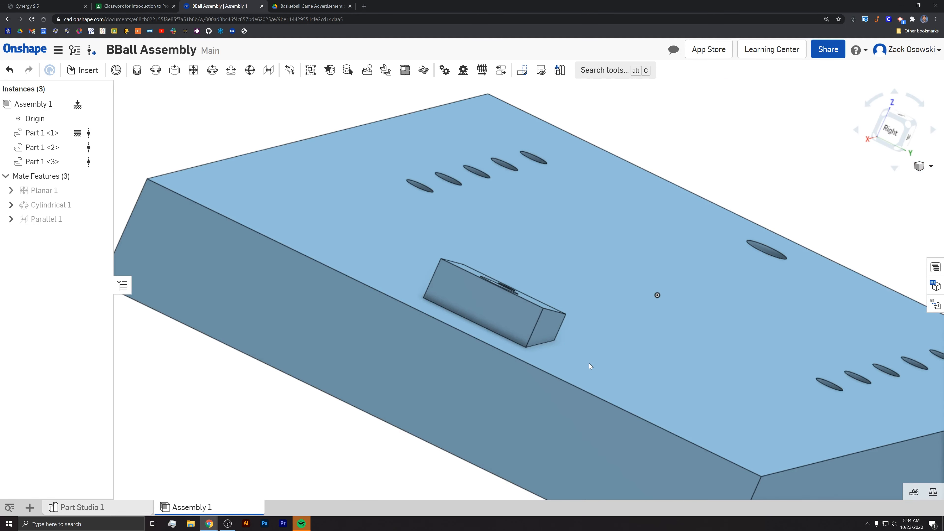
Move the launcher arm from below the large board to a clear spot above the board's end near the block.
right_drag(589, 363, 570, 377)
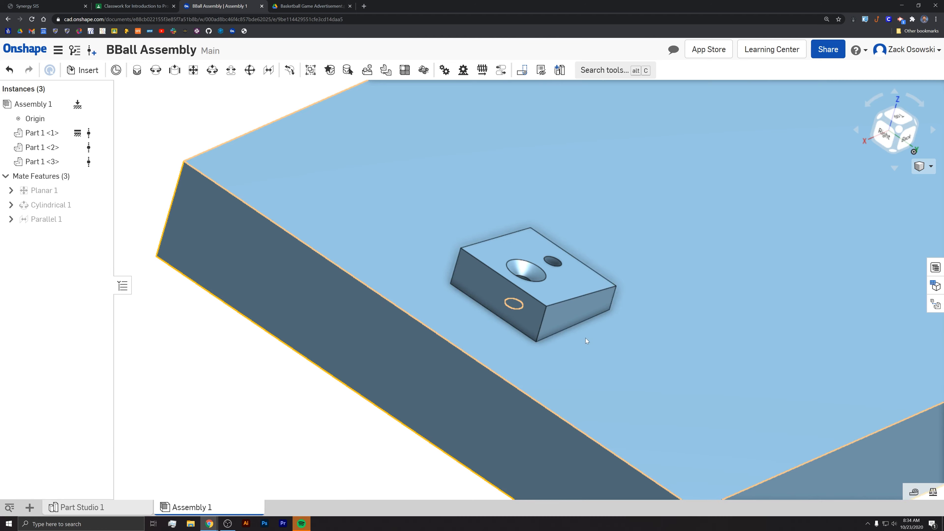
mouse_move(586, 338)
right_down()
mouse_move(560, 376)
mouse_move(567, 388)
mouse_move(583, 335)
right_up()
scroll(577, 340, down, 10)
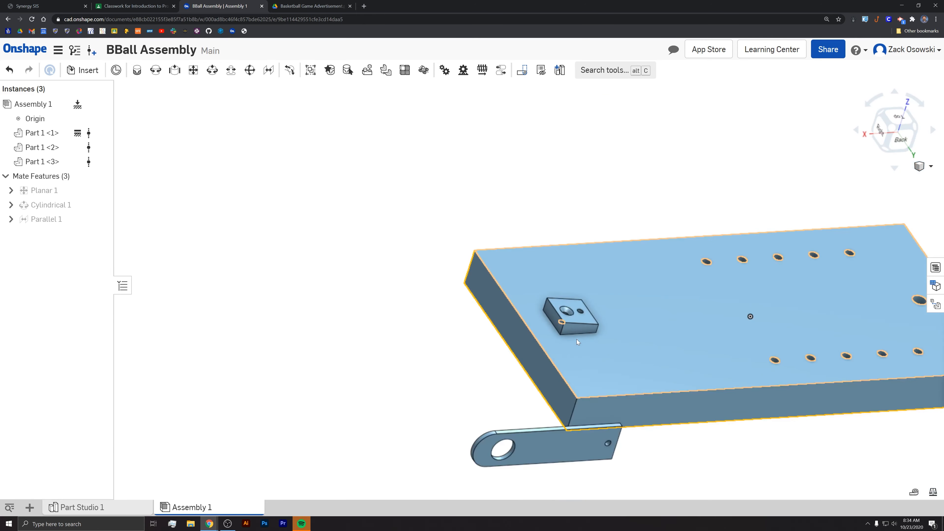
drag(565, 408, 539, 268)
scroll(571, 315, up, 5)
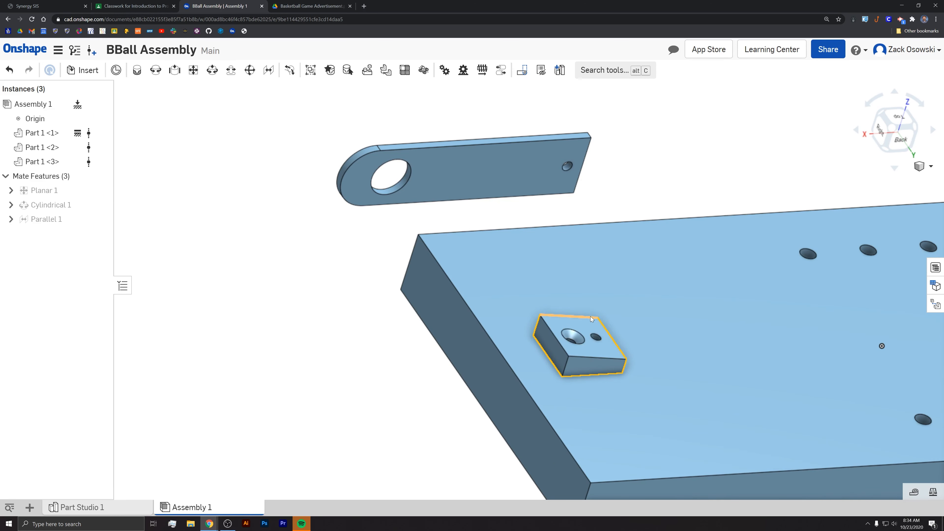
Check the finished game picture and start a Planar mate between the launcher arm's broad face and the small block's sloped top face.
click(312, 6)
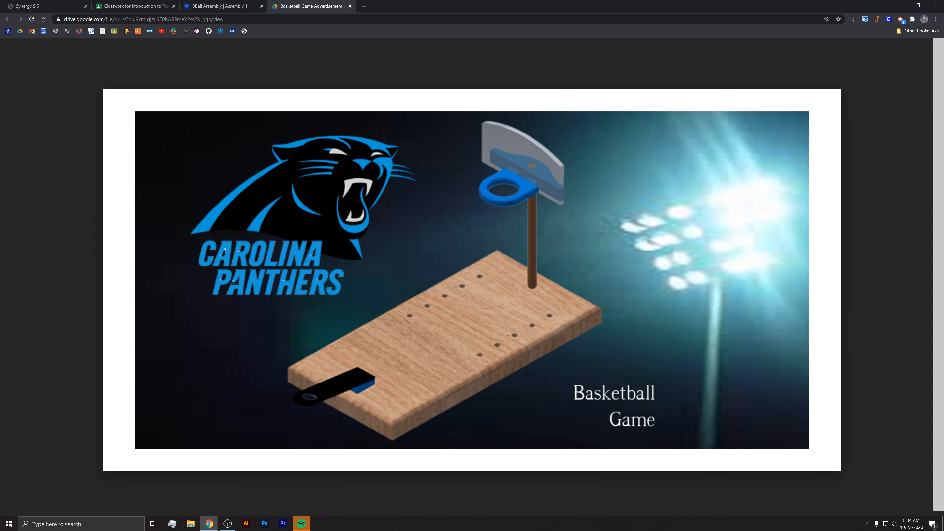
click(238, 5)
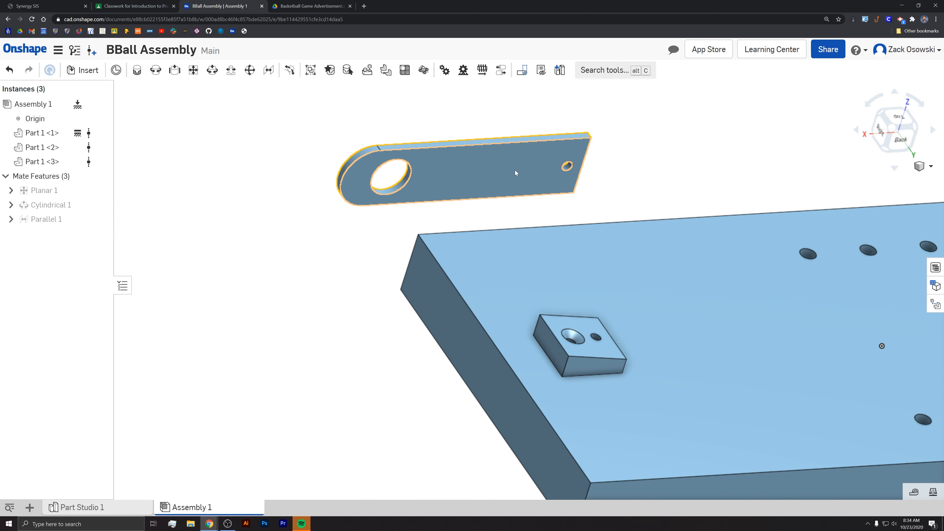
click(194, 72)
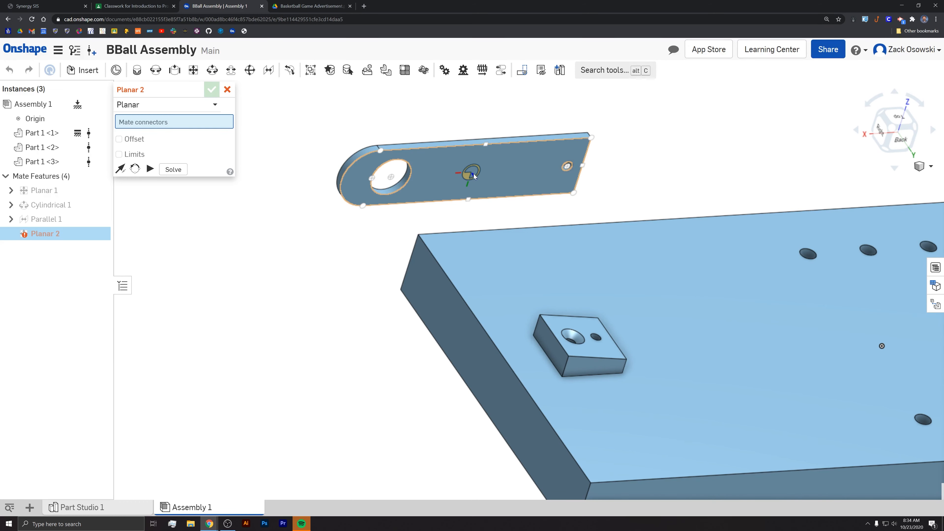
click(473, 173)
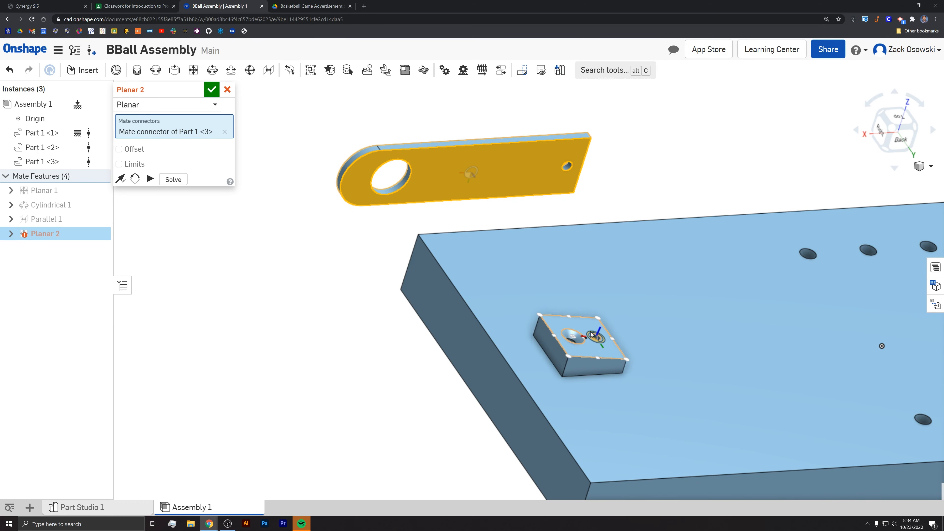
scroll(592, 335, up, 6)
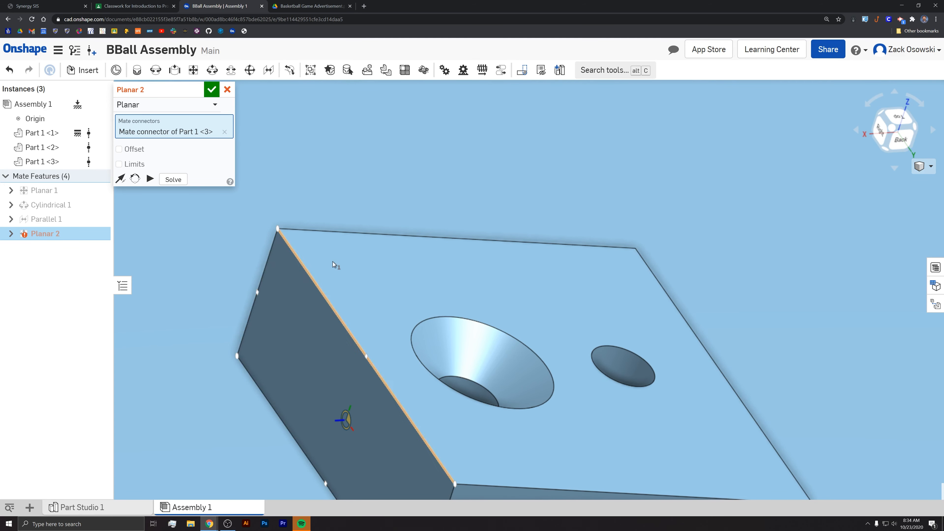
click(561, 296)
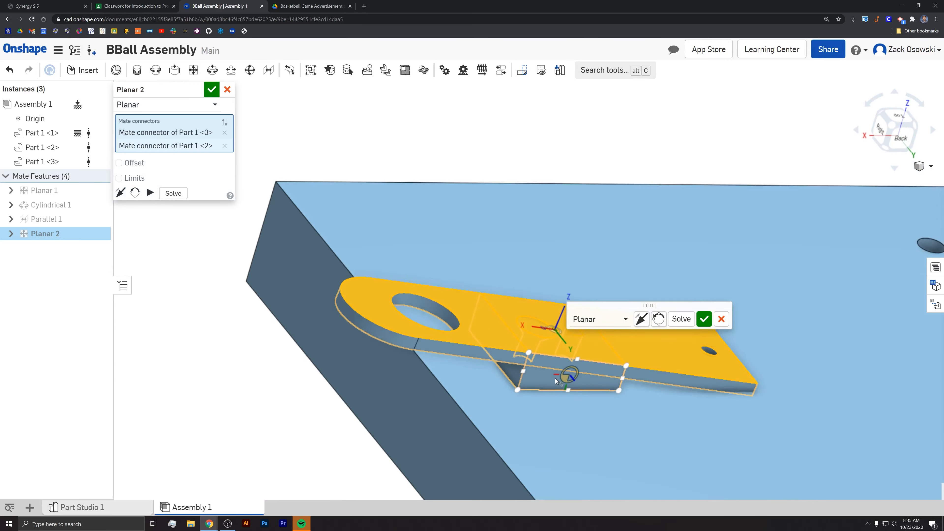
right_drag(561, 351, 610, 350)
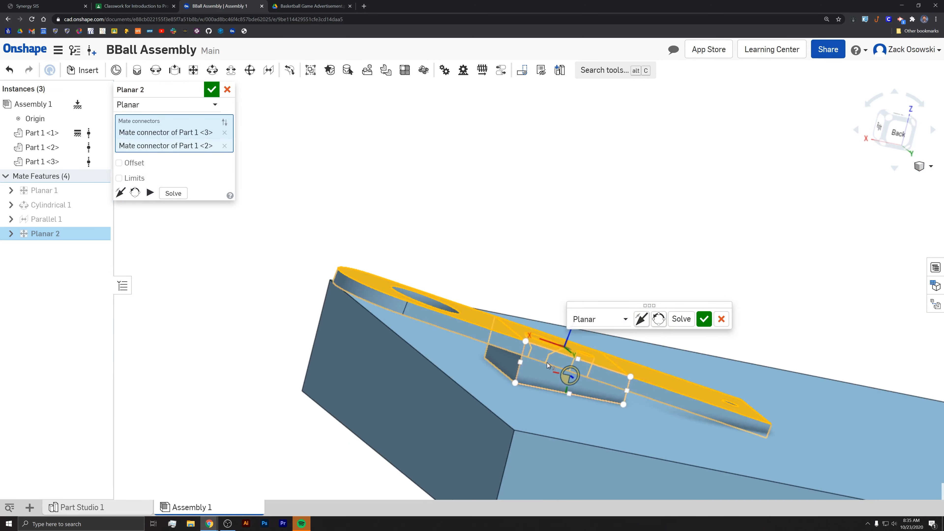
Flip the arm's primary axis, cycle its secondary axis orientation until the large hole points off the board's end, and accept the Planar mate.
click(642, 319)
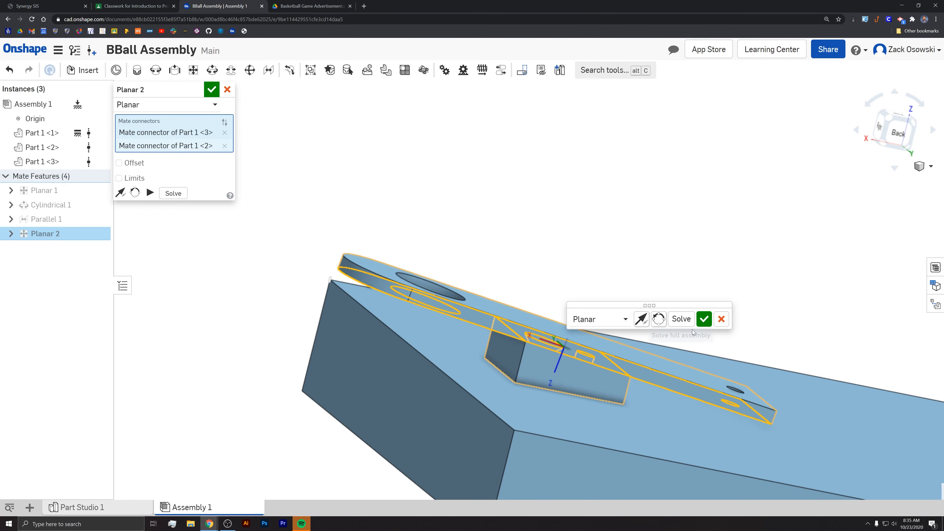
right_drag(647, 346, 646, 360)
click(658, 322)
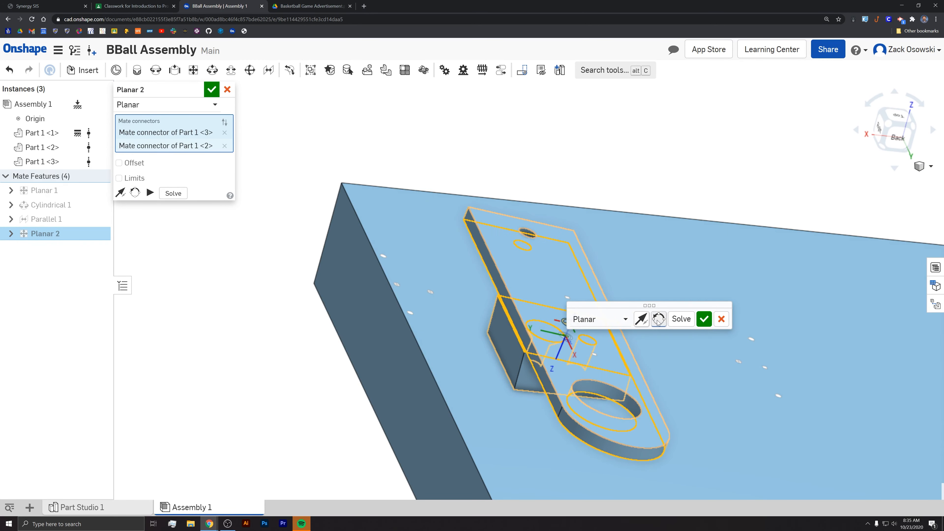
click(659, 321)
right_drag(645, 398, 648, 350)
click(659, 320)
click(659, 319)
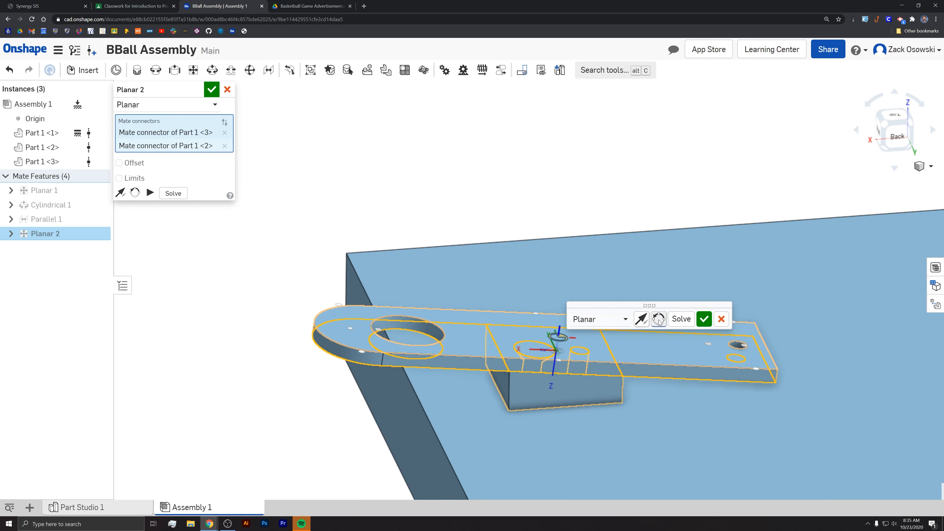
click(705, 320)
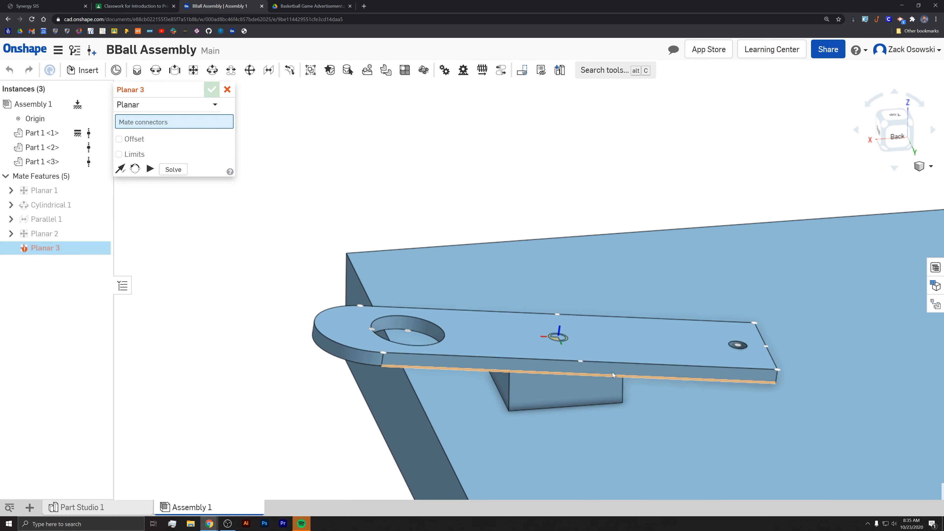
Add a Planar mate between the arm's long side face and the block's matching side face, and discard the extra Planar mate.
drag(622, 347, 464, 333)
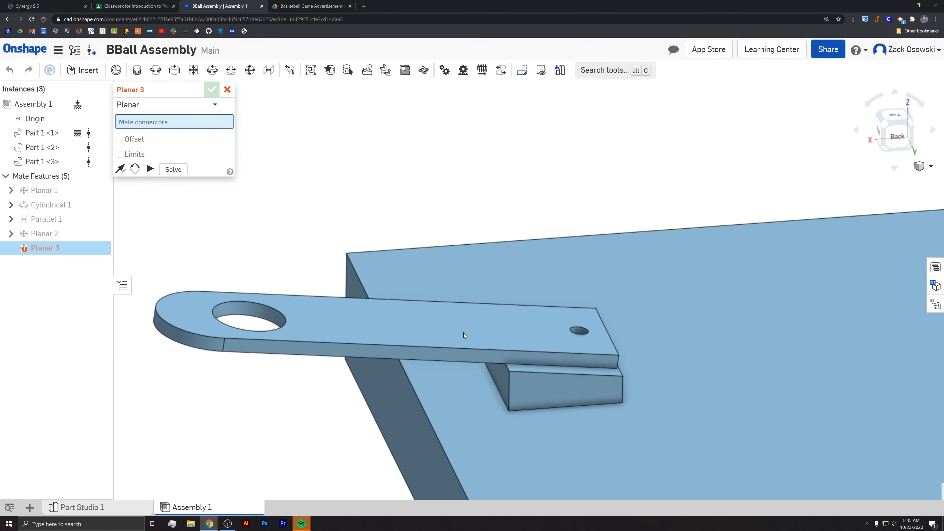
right_drag(532, 389, 575, 398)
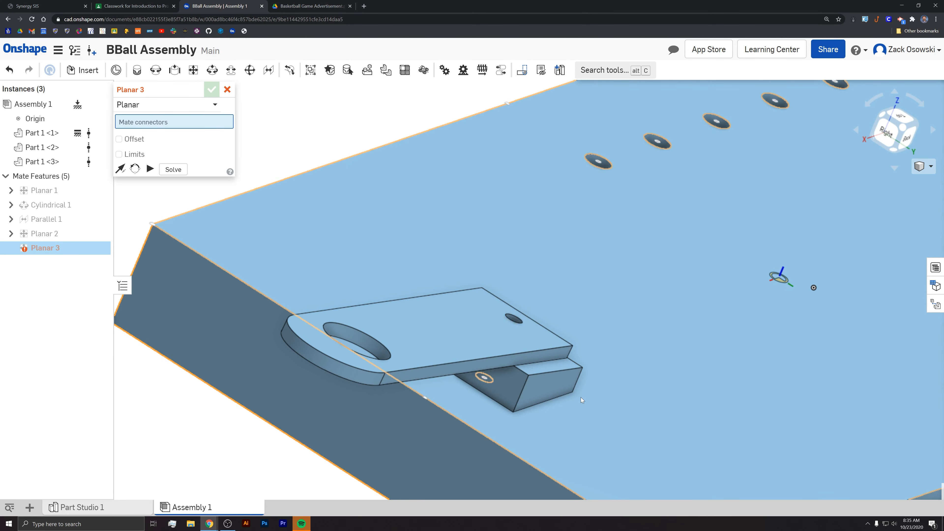
scroll(483, 350, down, 3)
scroll(528, 363, up, 6)
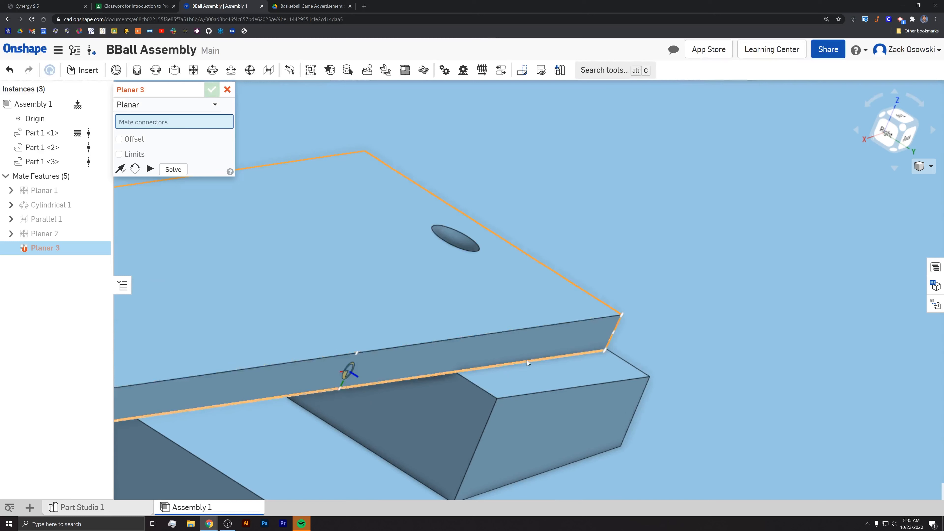
click(351, 378)
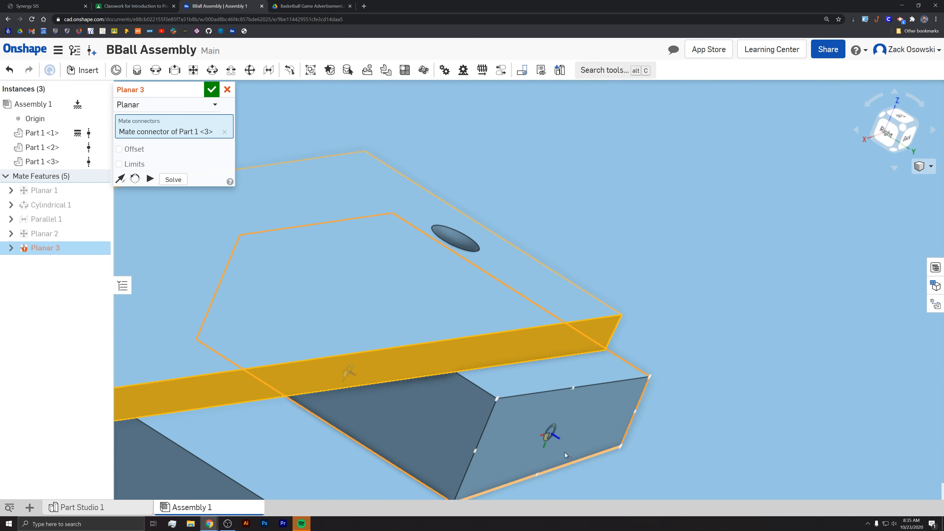
click(551, 433)
right_drag(627, 476, 591, 461)
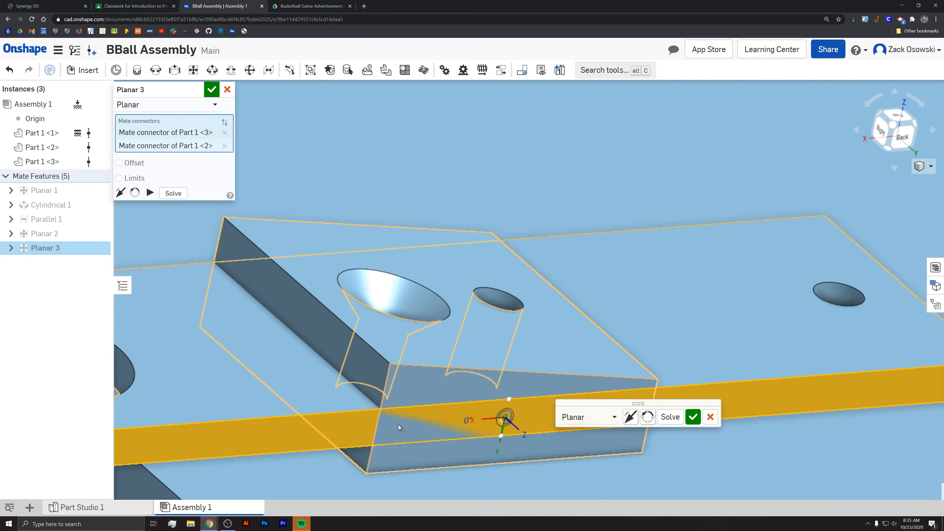
click(692, 418)
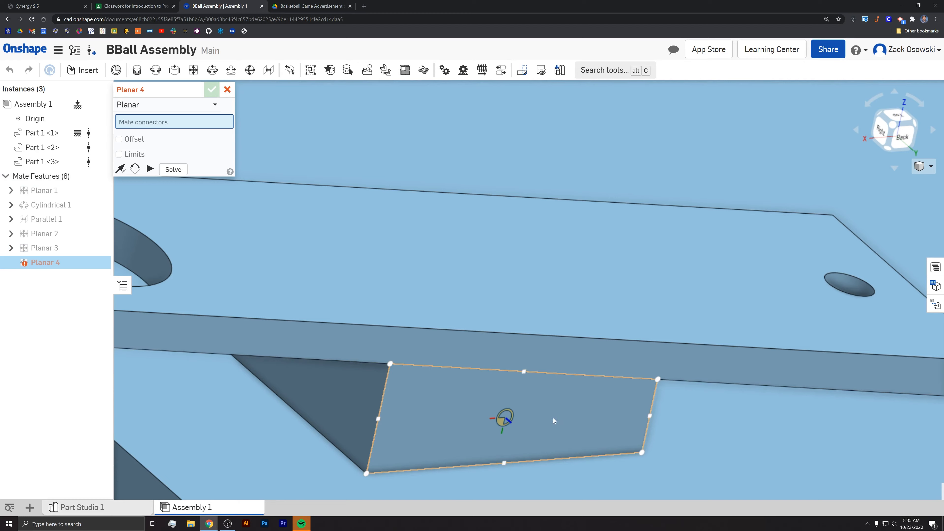
mouse_move(553, 418)
right_down()
mouse_move(534, 423)
mouse_move(562, 423)
mouse_move(547, 434)
right_up()
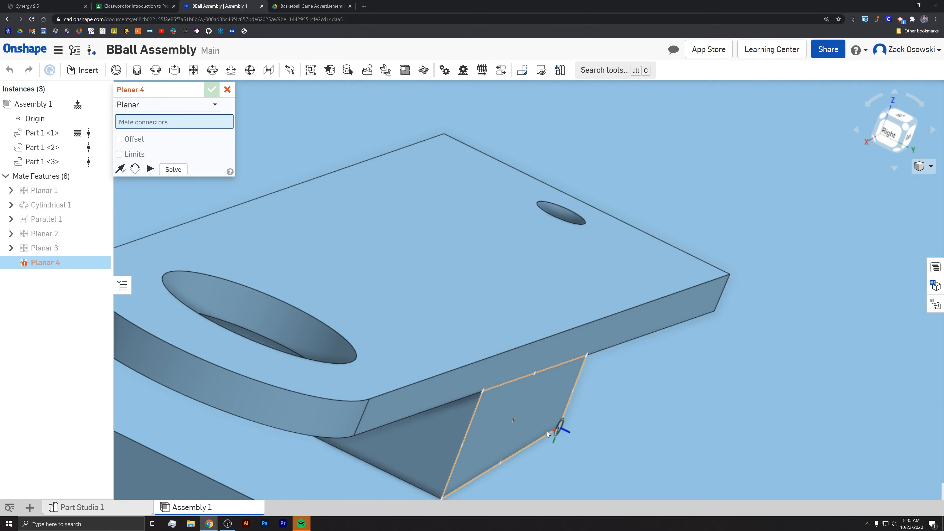
click(227, 90)
Slide the launcher arm back and forth along the block's sloped face to test its remaining freedom from several angles.
drag(550, 345, 417, 394)
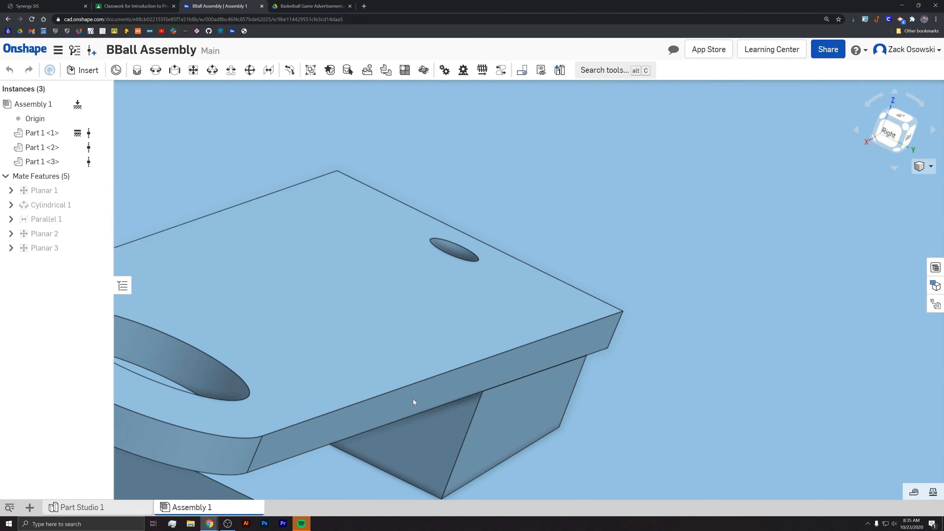
right_drag(473, 361, 499, 378)
drag(499, 378, 404, 397)
right_drag(471, 403, 487, 431)
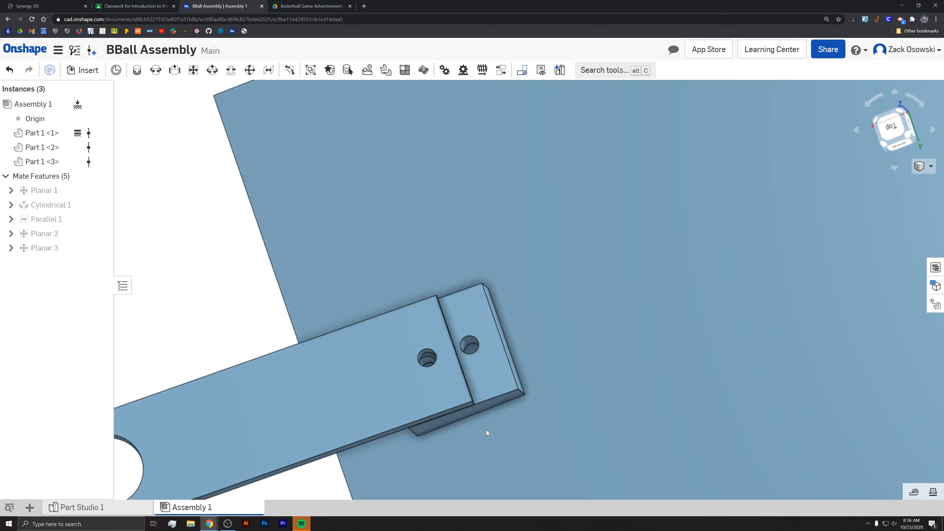
drag(427, 399, 470, 390)
right_drag(534, 373, 542, 378)
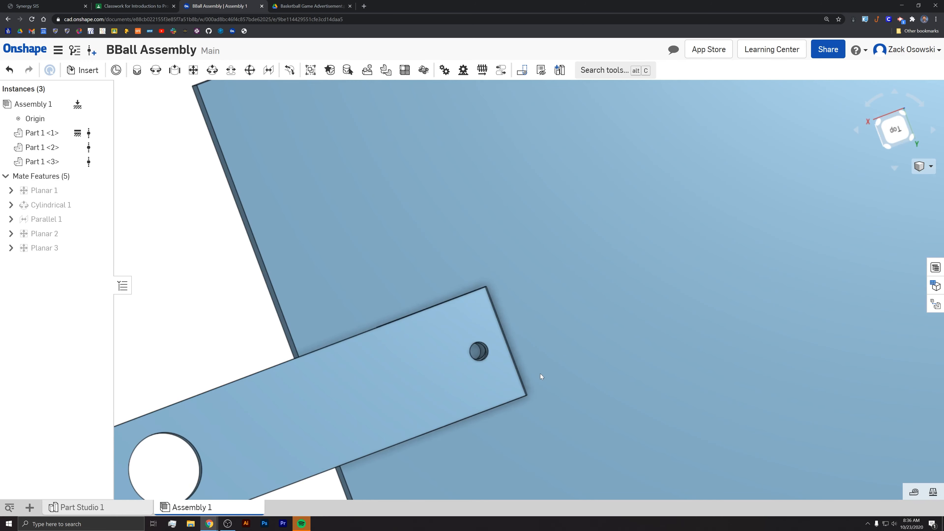
right_drag(484, 357, 480, 323)
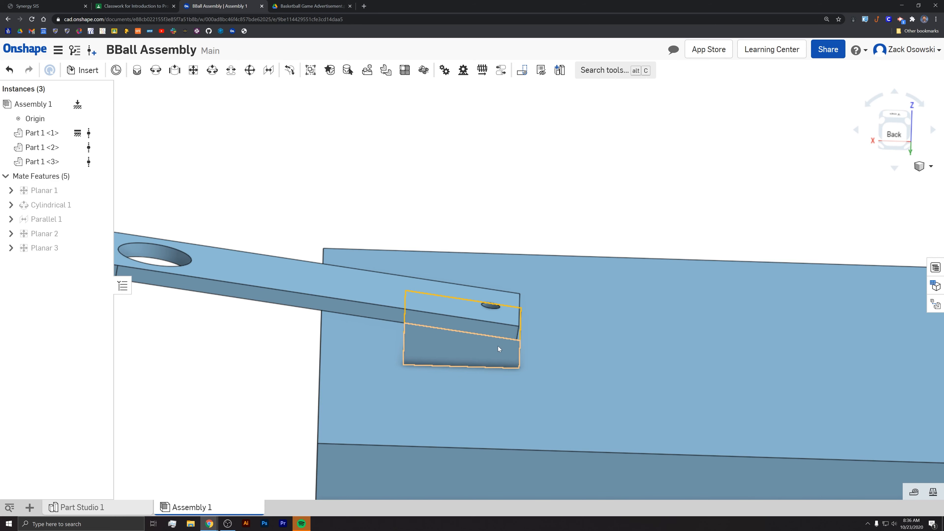
right_drag(558, 331, 538, 329)
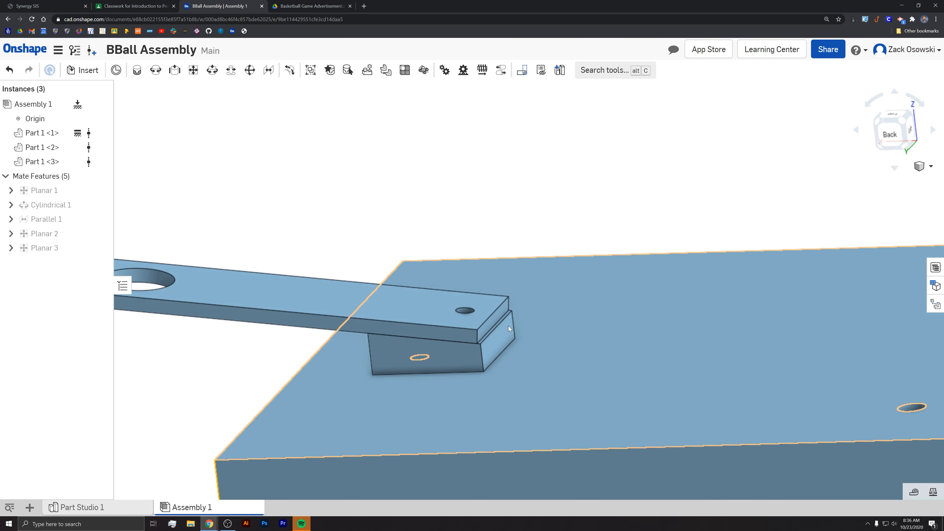
drag(461, 327, 440, 319)
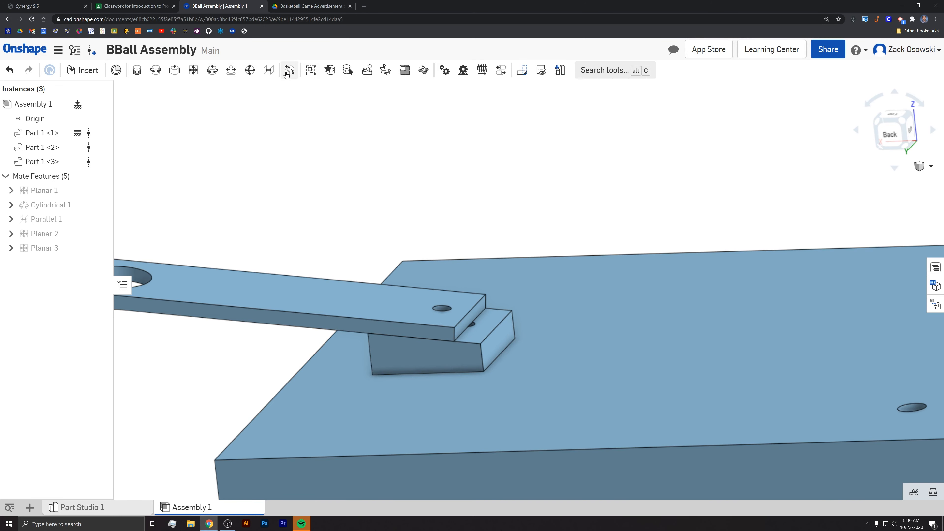
Add a Ball mate joining the arm's lower end corner to the block's upper corner, and discard the extra Ball mate.
click(250, 70)
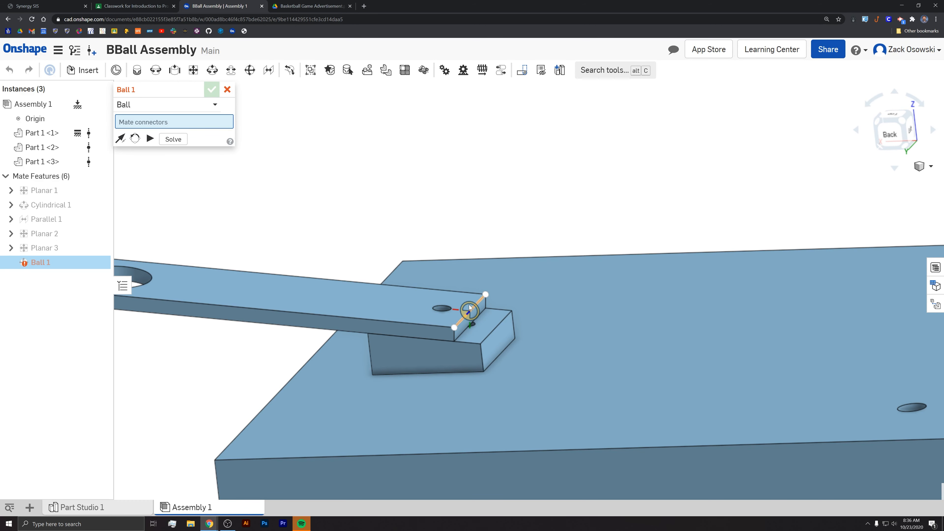
scroll(453, 342, up, 6)
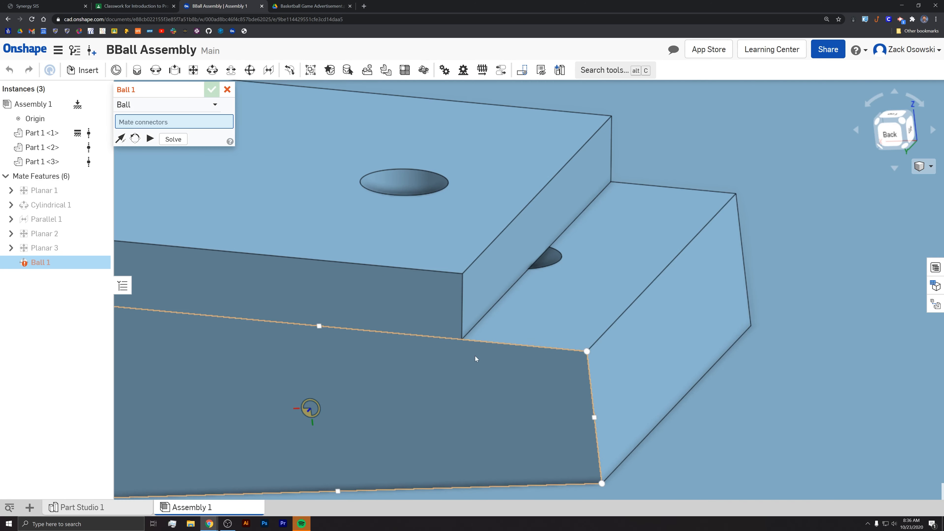
click(461, 341)
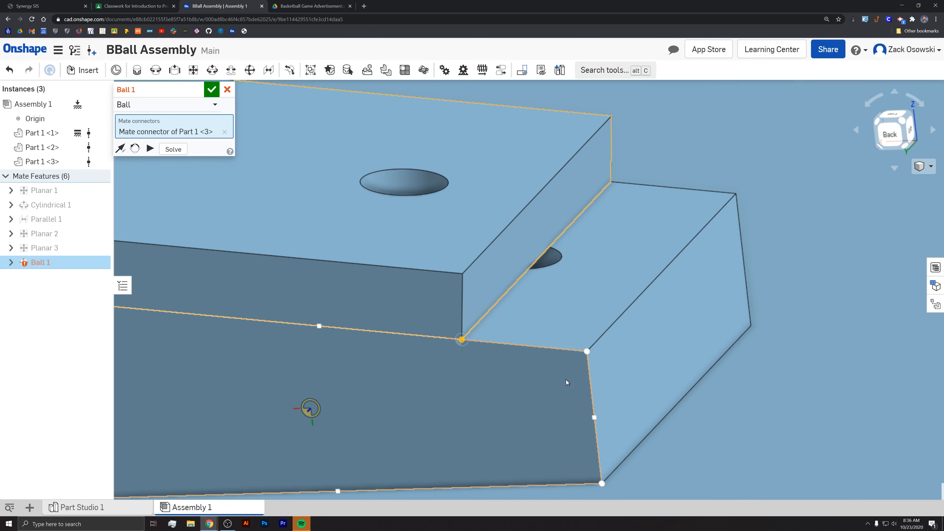
click(586, 353)
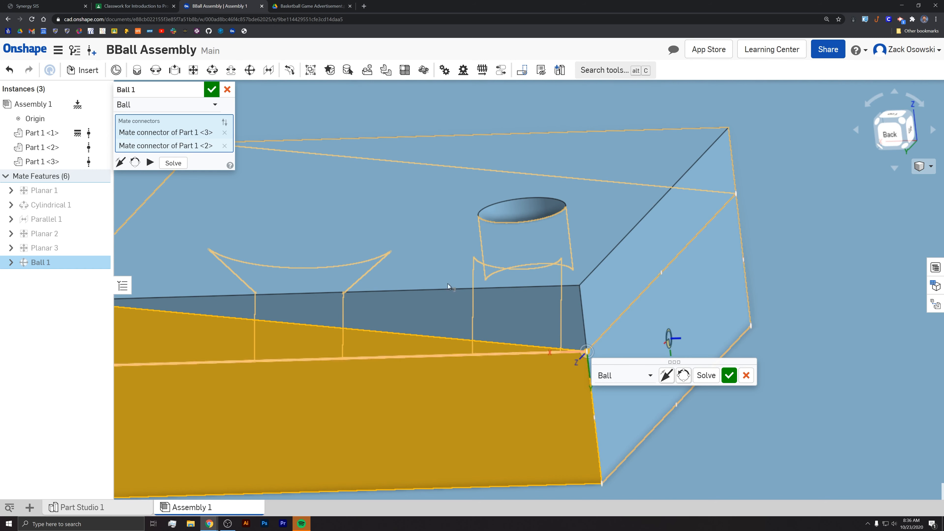
click(729, 375)
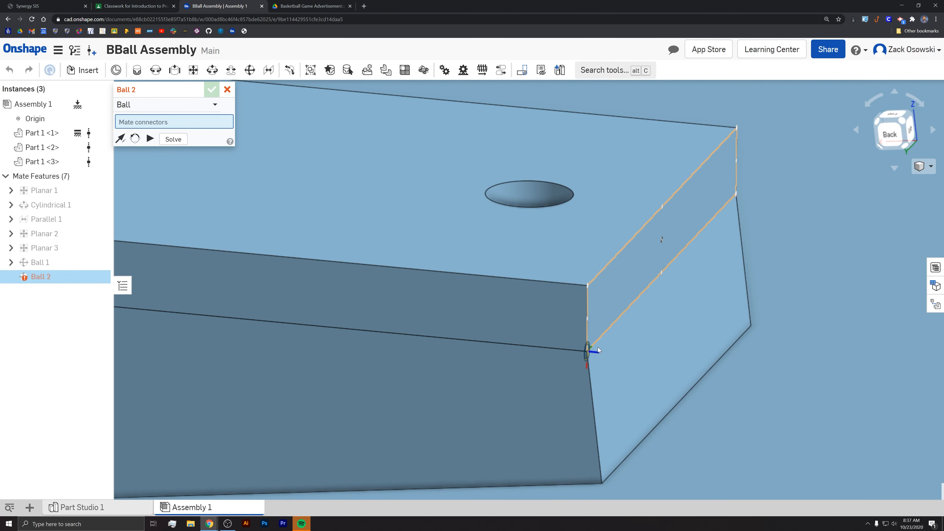
scroll(599, 350, down, 5)
click(227, 91)
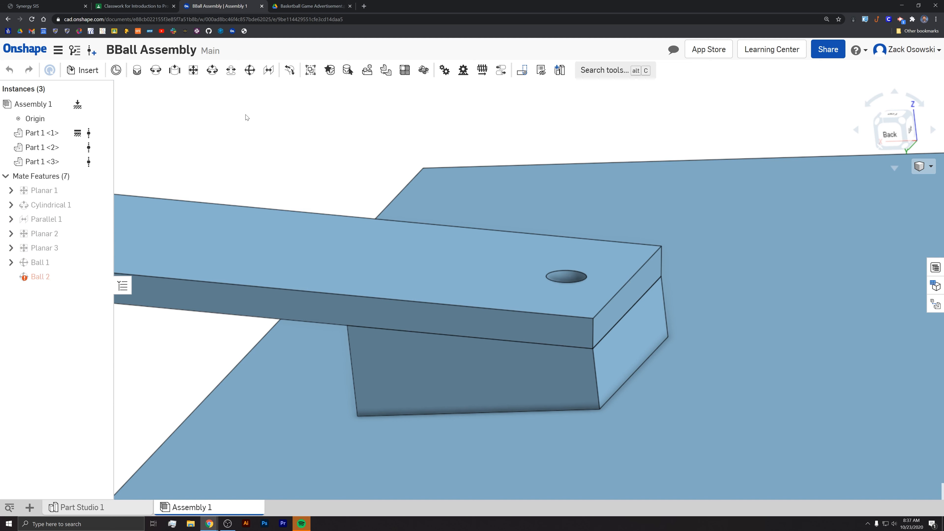
Examine the mated arm, block and base board from several angles.
scroll(549, 363, up, 1)
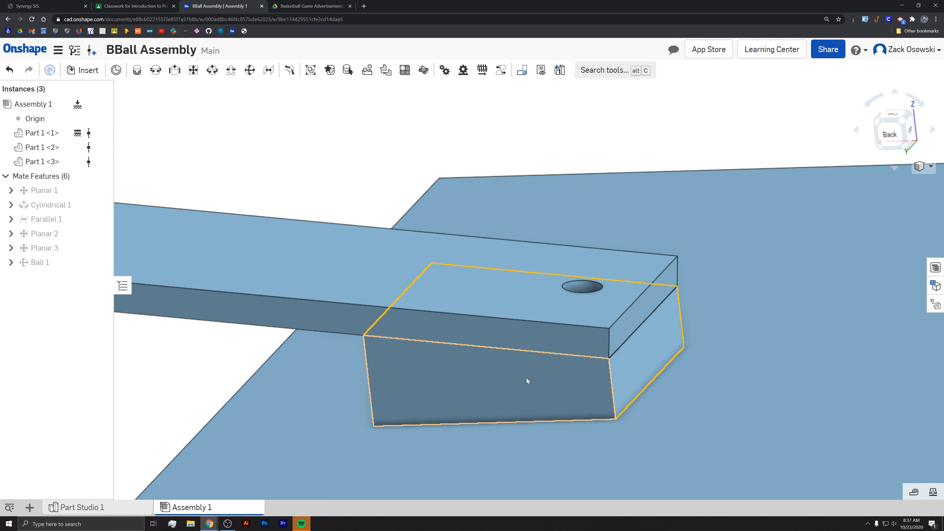
scroll(591, 401, down, 5)
middle_drag(565, 425, 589, 424)
mouse_move(589, 423)
right_down()
mouse_move(624, 433)
mouse_move(531, 410)
mouse_move(543, 404)
right_up()
scroll(629, 439, down, 3)
middle_drag(629, 399, 567, 350)
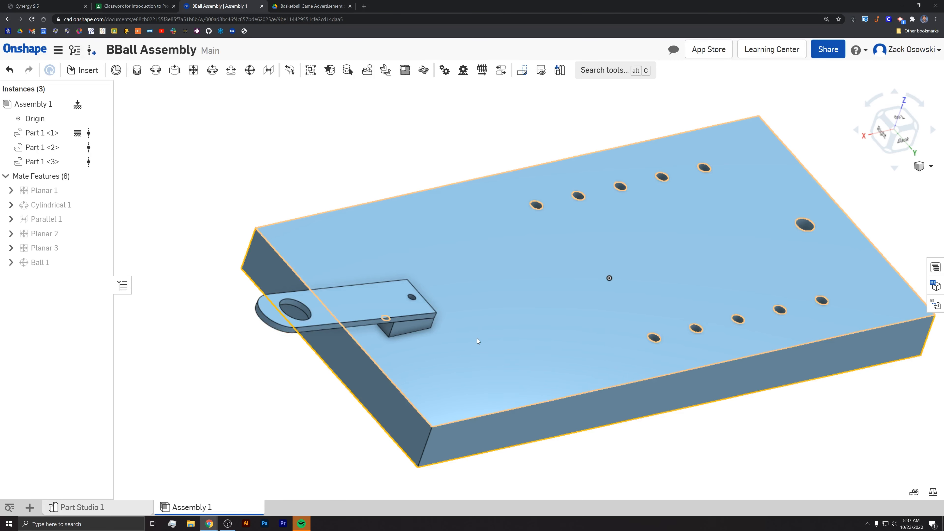
right_drag(477, 338, 445, 323)
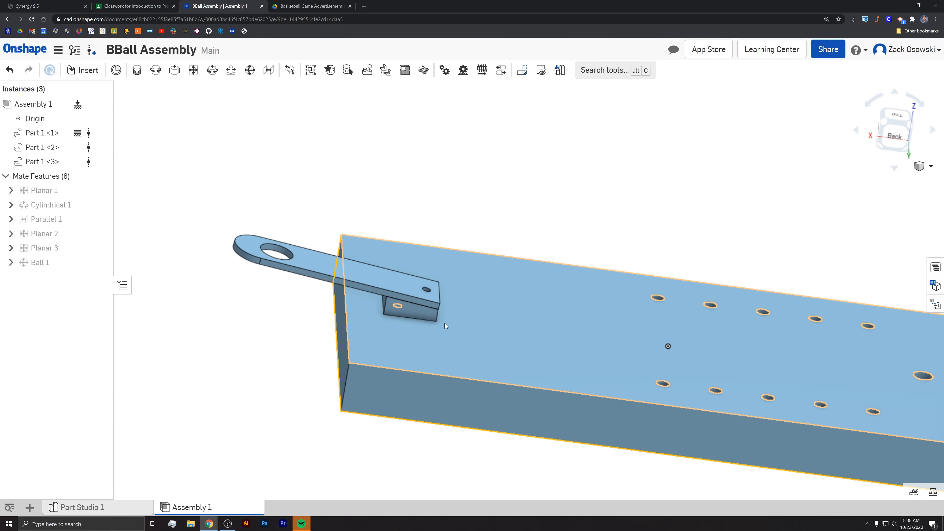